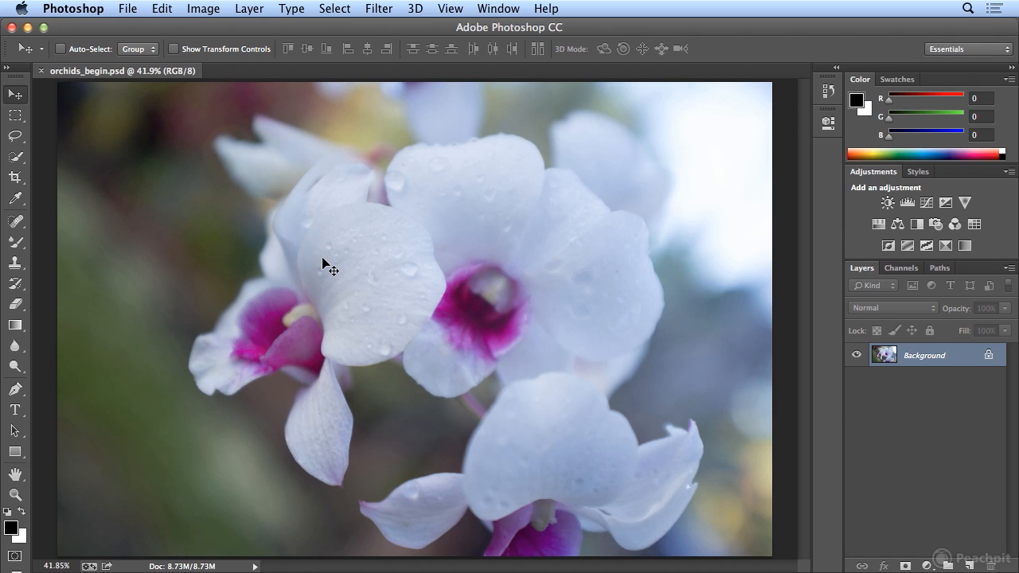
Open the orchid image in Save for Web and set the export width to 460 px with proportions retained.
left_click(127, 9)
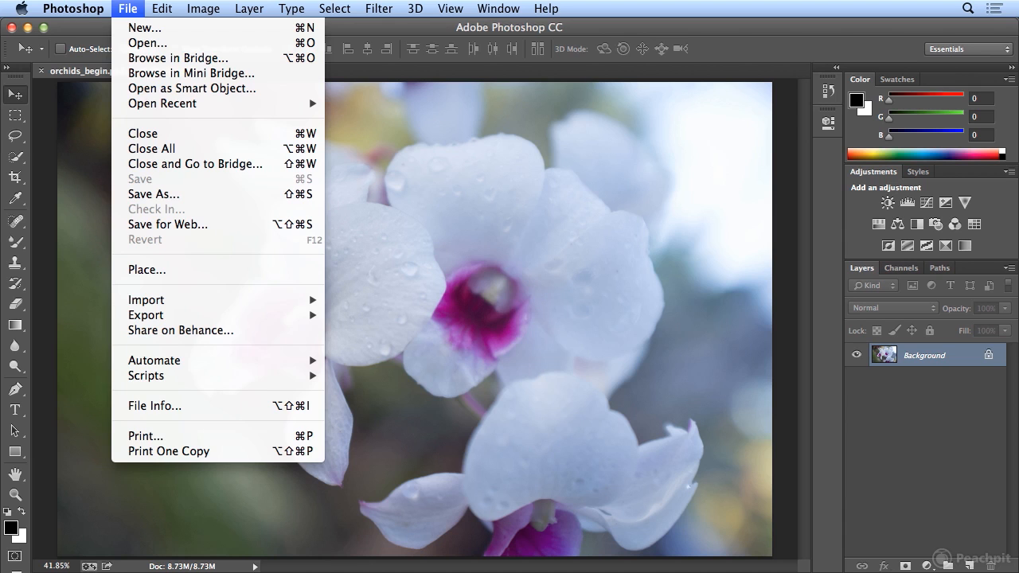
left_click(185, 228)
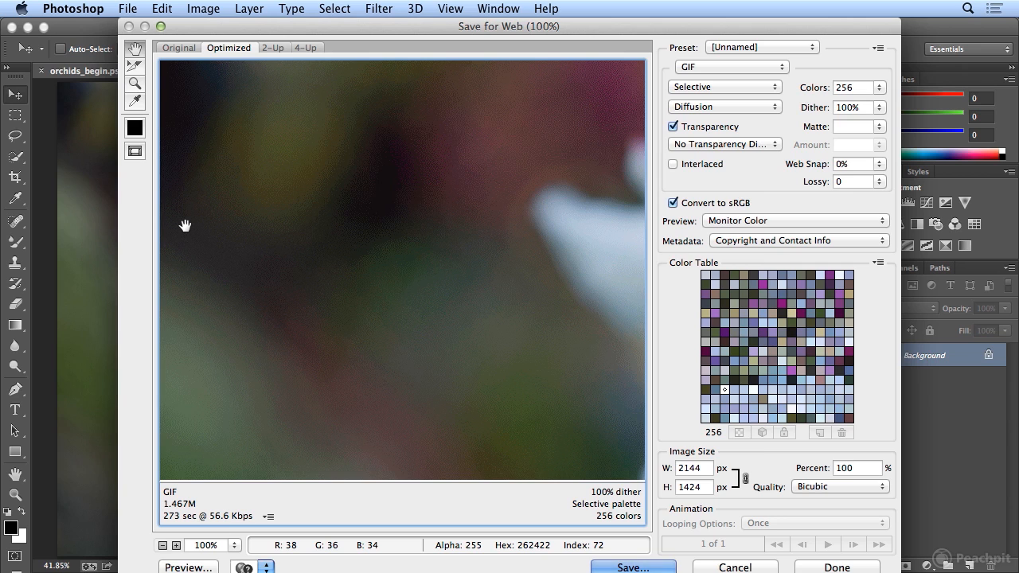
left_click(160, 27)
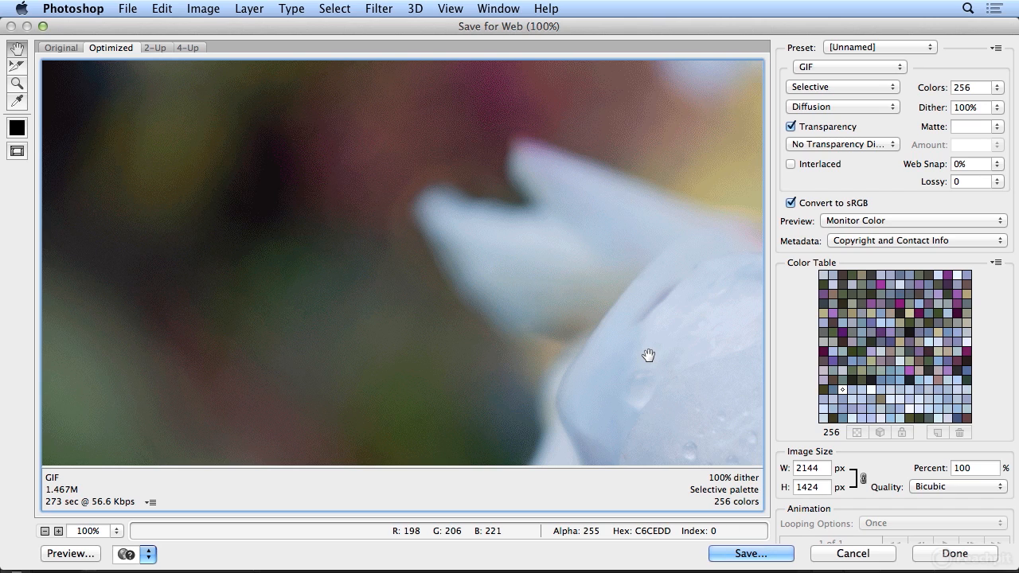
double_click(802, 468)
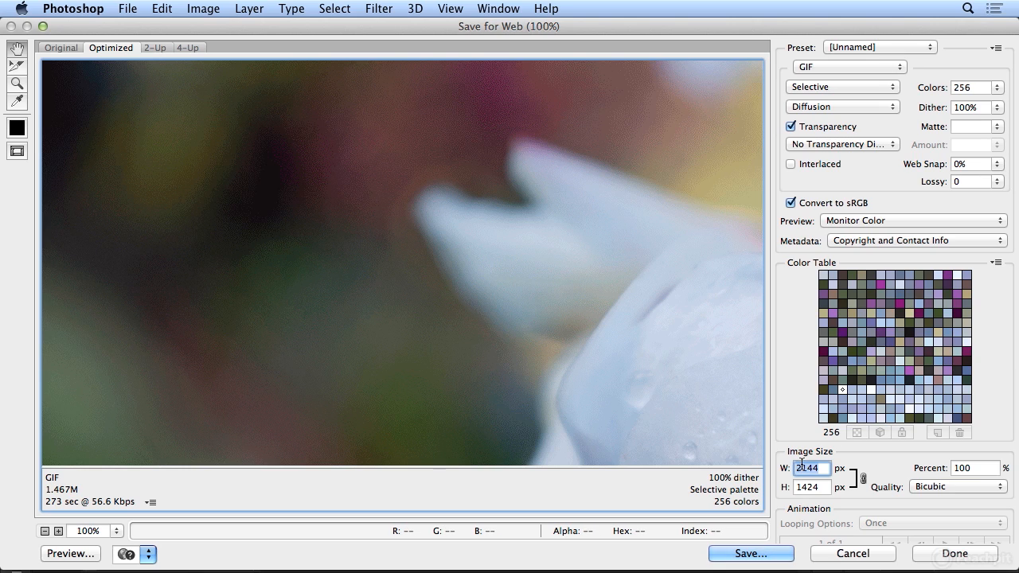
type("460")
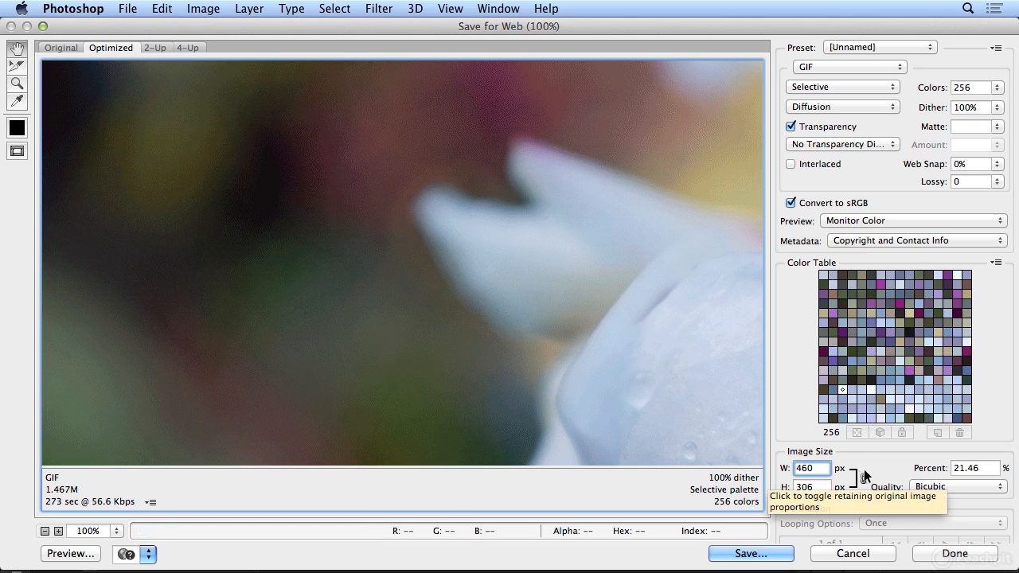
key("Tab")
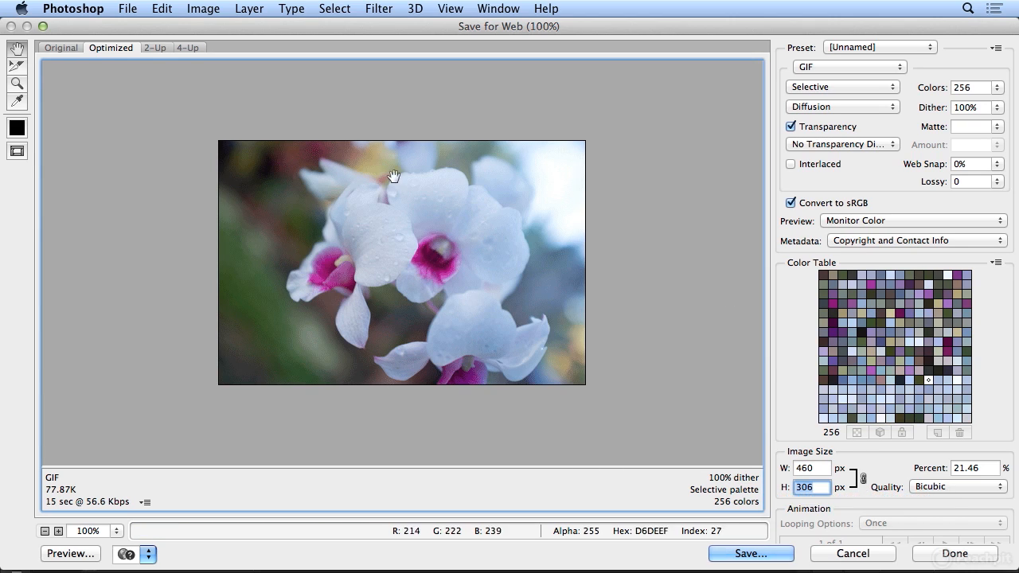
Compare the original and optimized versions singly, in 2-Up and in 4-Up view, examining the lower flowers.
left_click(60, 48)
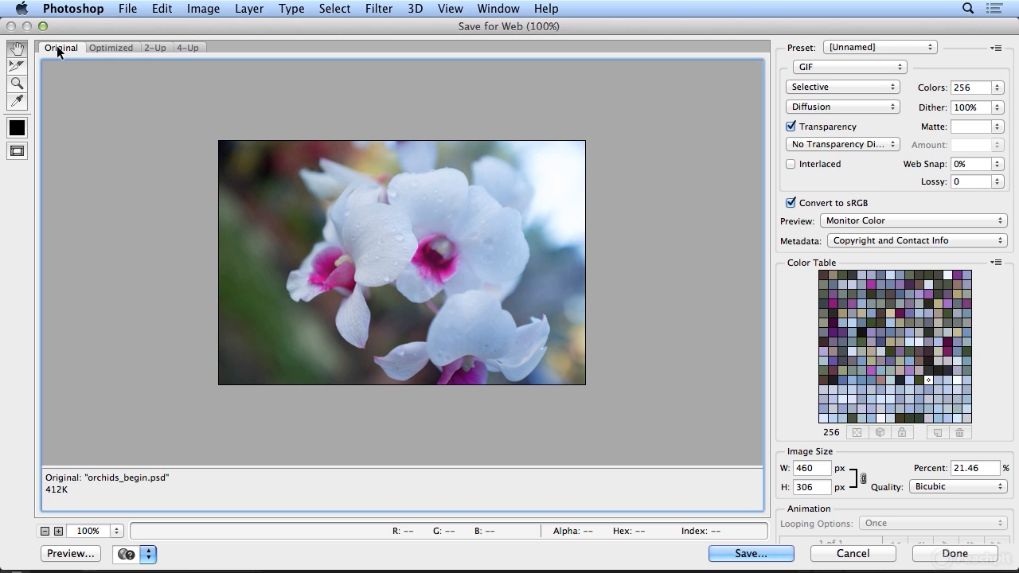
left_click(112, 48)
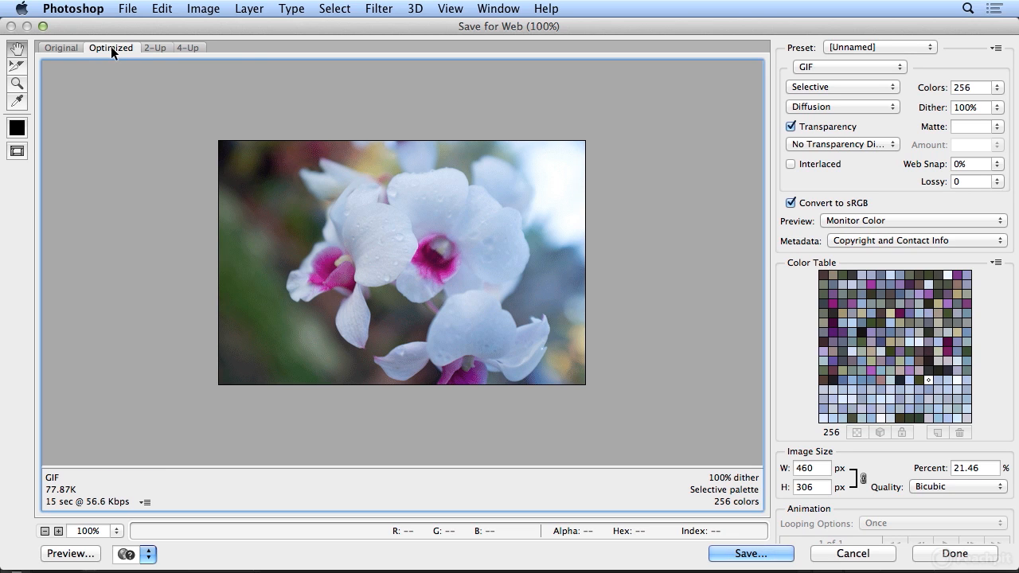
left_click(74, 49)
left_click(101, 47)
left_click(145, 46)
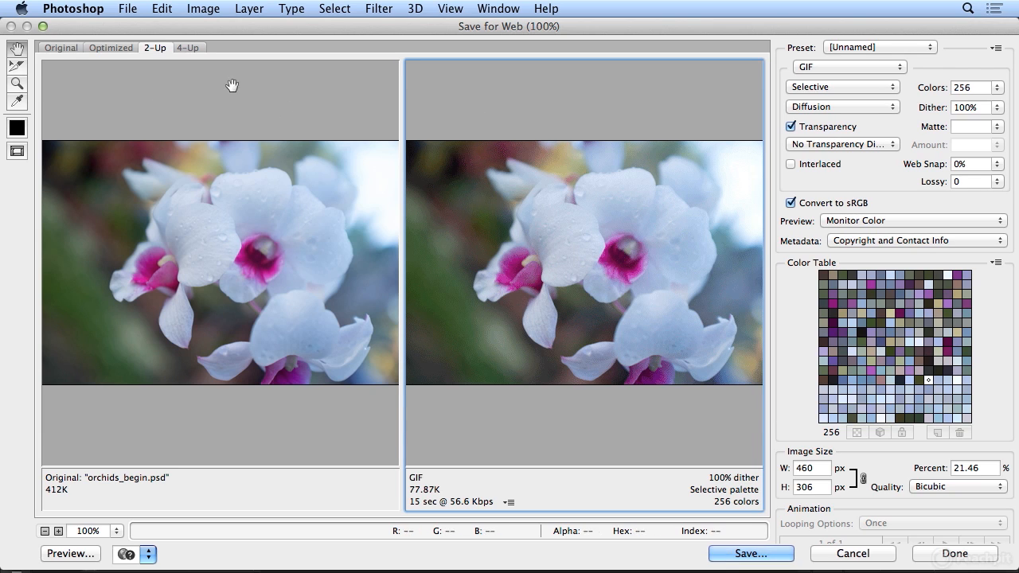
left_click(193, 49)
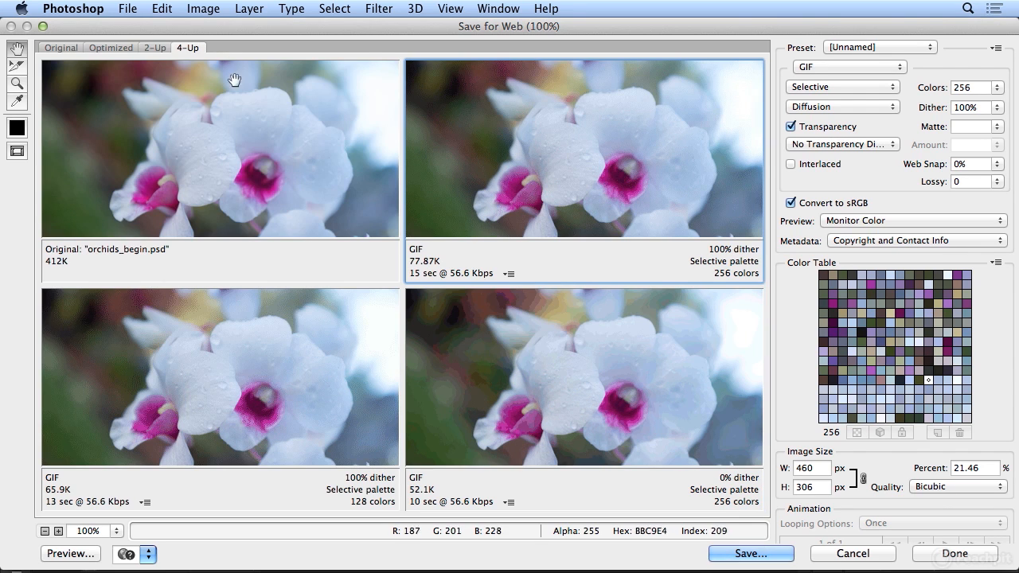
left_click_drag(236, 174, 211, 109)
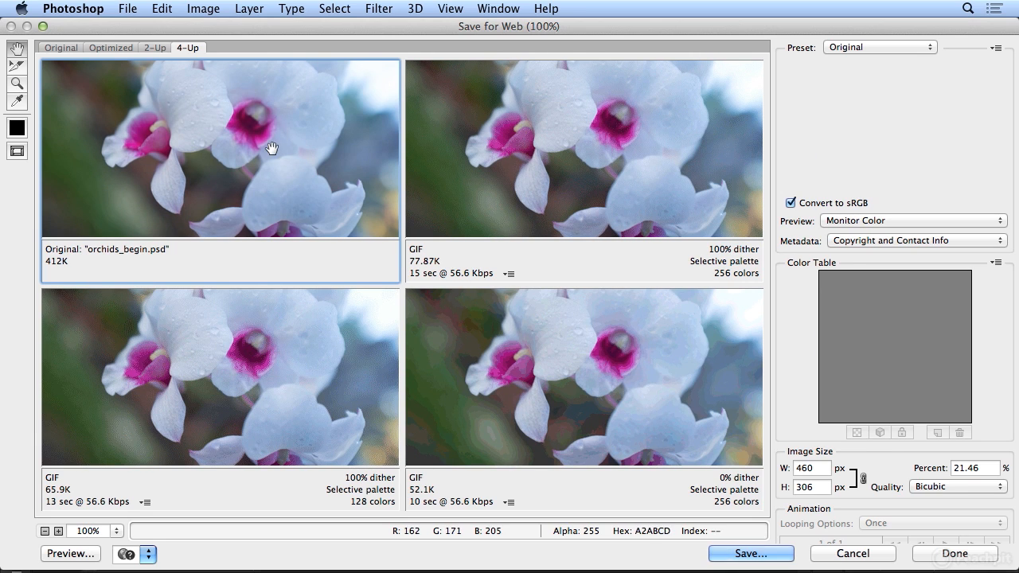
Set the download time estimate of the 256-color dithered GIF preview to 512 Kbps Cable/DSL.
left_click(456, 174)
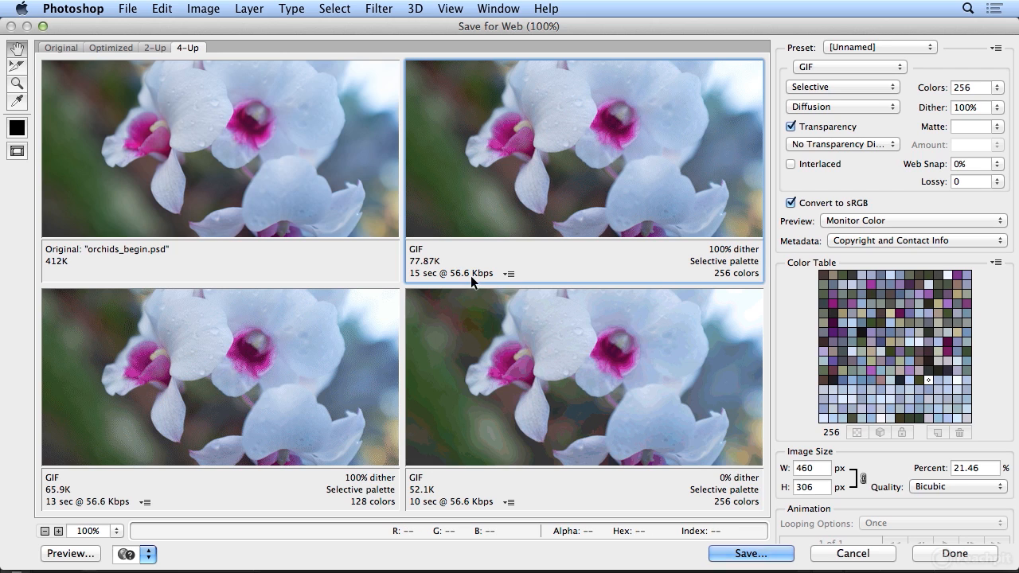
left_click(507, 274)
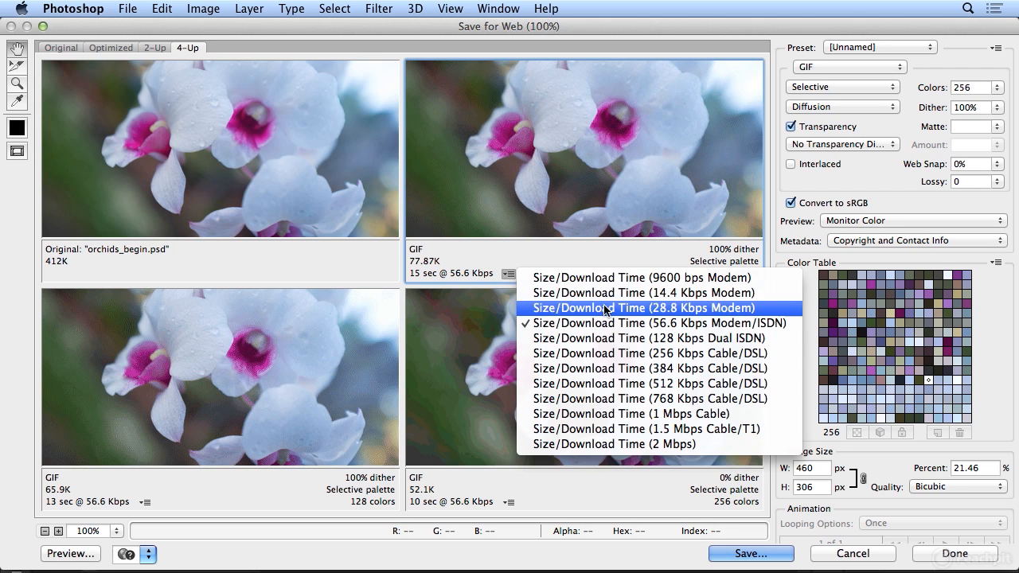
left_click(648, 389)
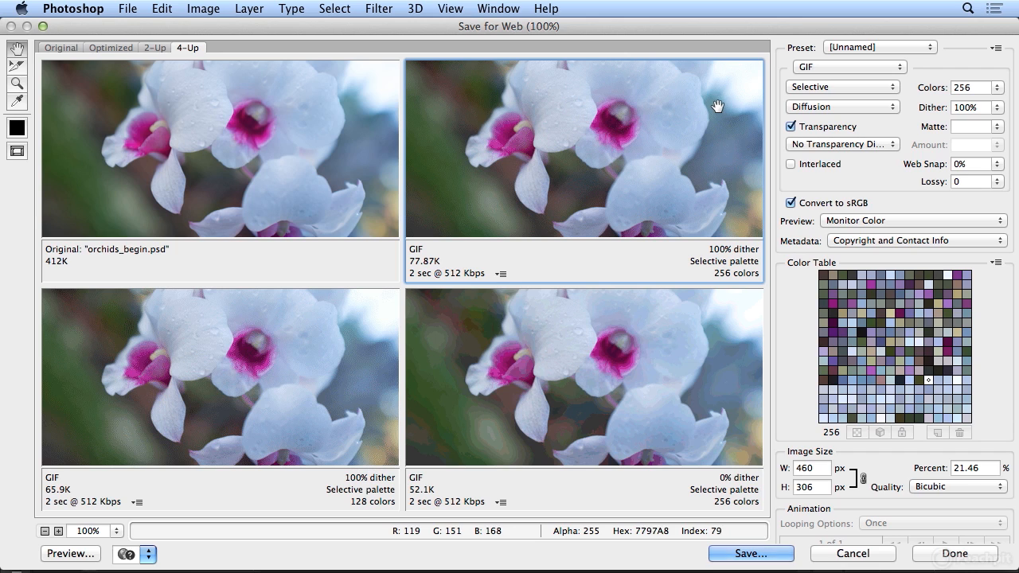
Try the dithered GIF preview with 8 colors, and return it to 256 colors.
left_click(996, 89)
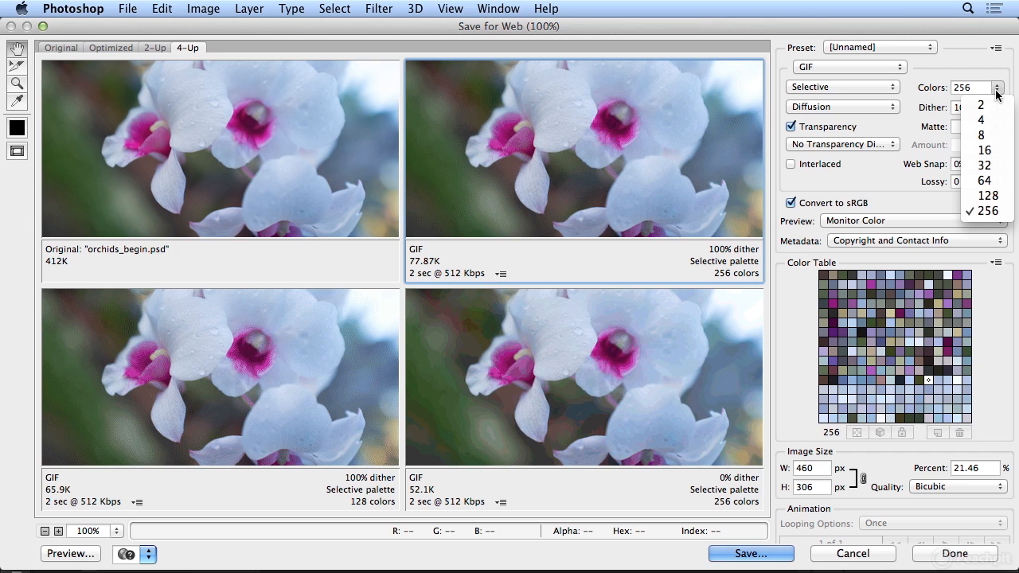
left_click(987, 135)
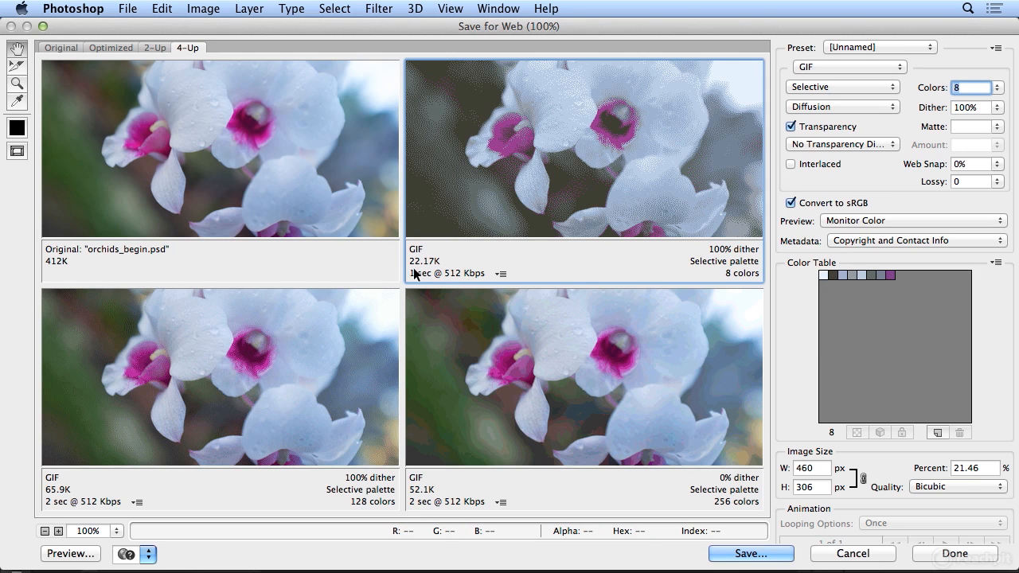
left_click(1004, 92)
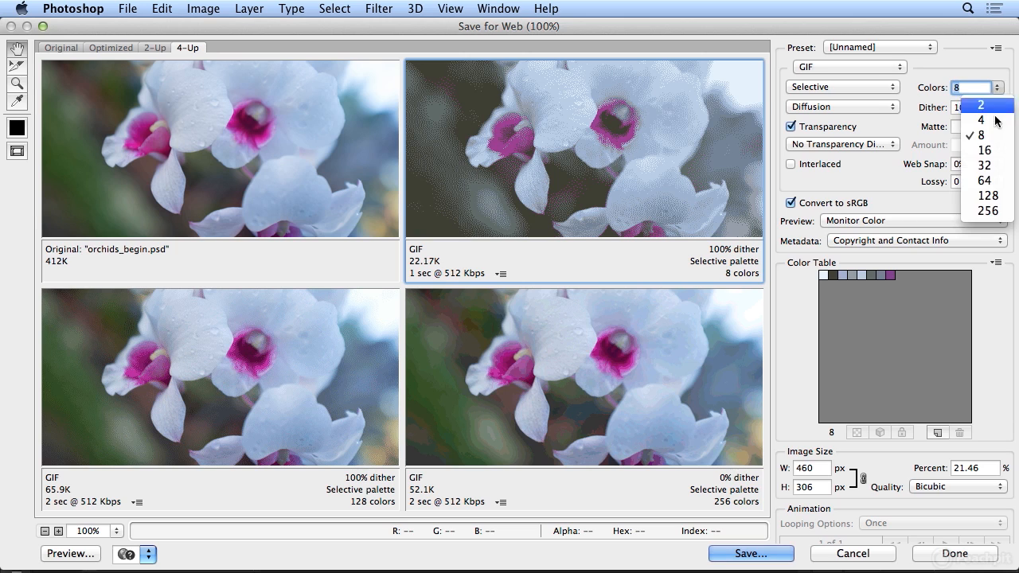
left_click(990, 214)
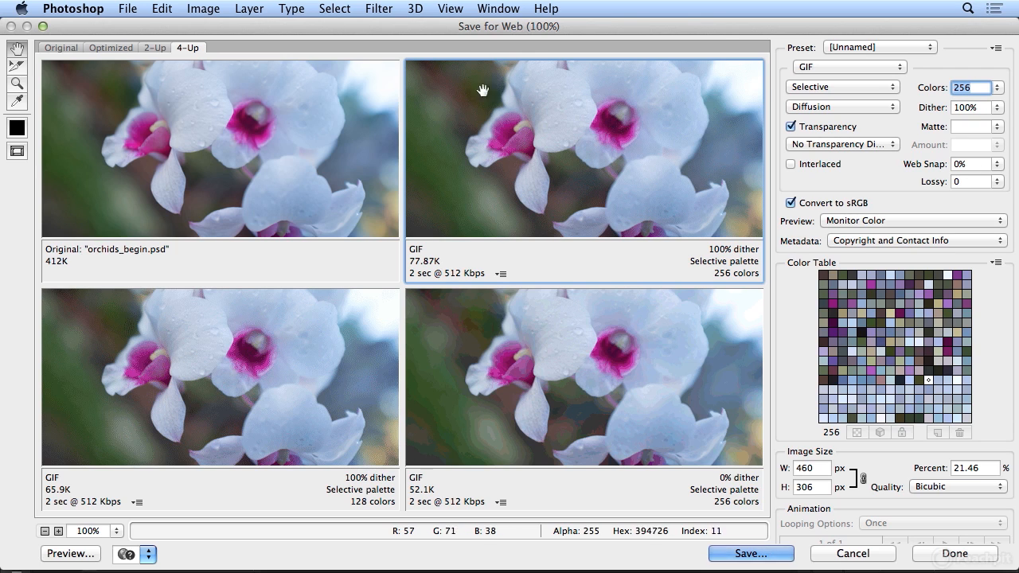
Turn off transparency for the dithered 256-color GIF preview, try a Web Snap of 100%, and settle on 58%.
left_click(804, 128)
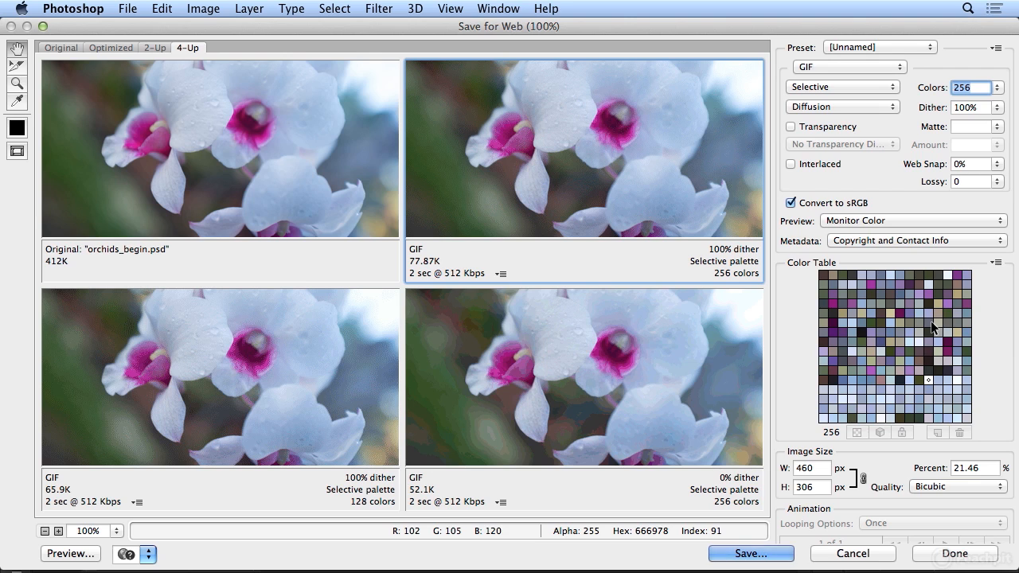
left_click(996, 163)
left_click_drag(921, 181, 1008, 187)
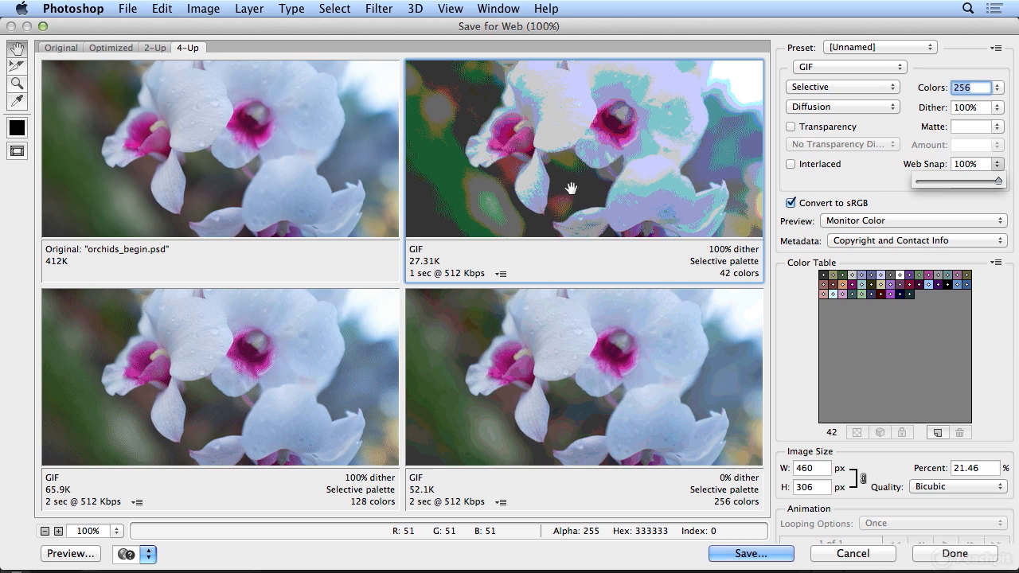
left_click_drag(999, 182, 962, 180)
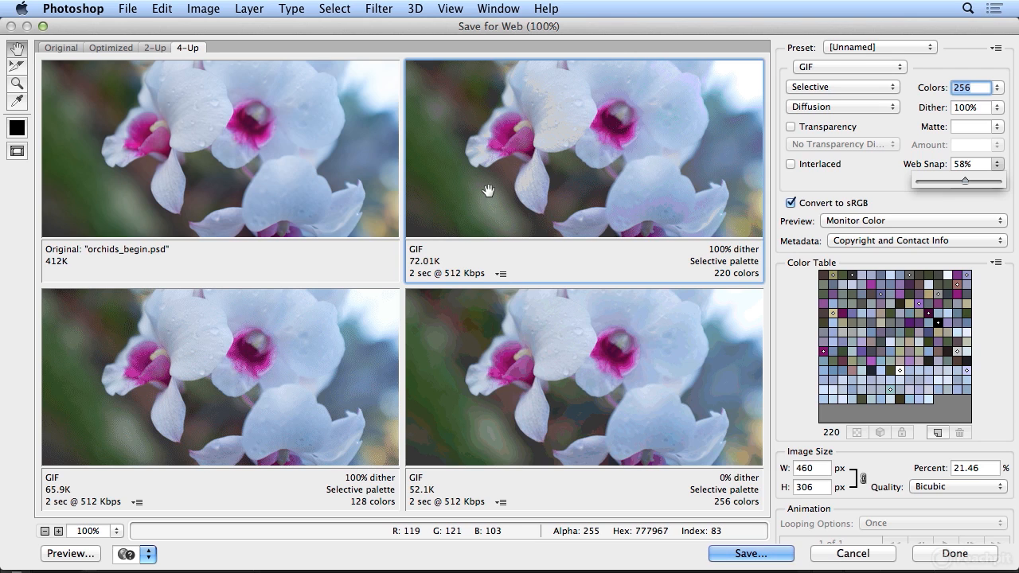
Change the 128-color GIF preview to JPEG format.
left_click(300, 337)
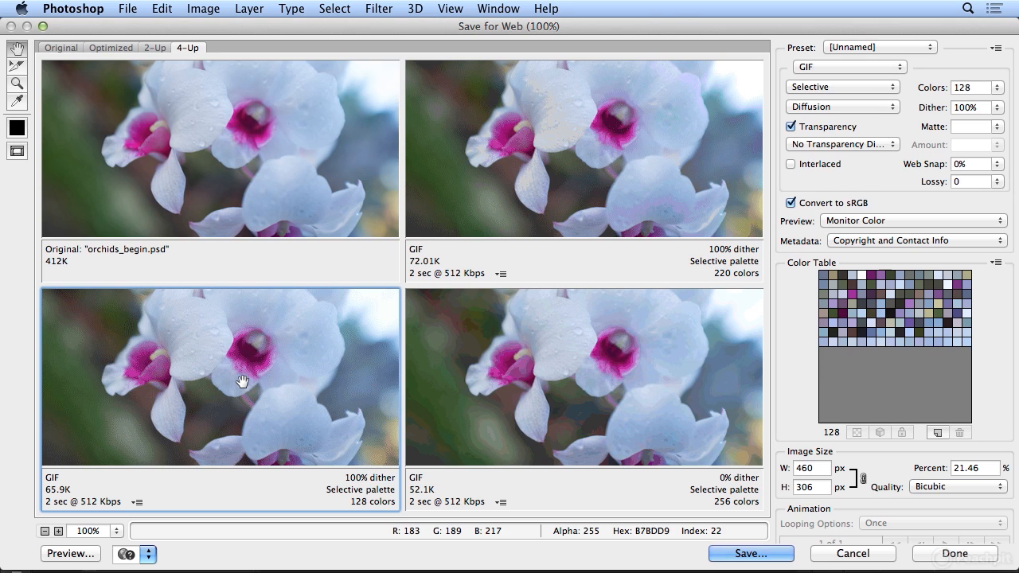
left_click(868, 67)
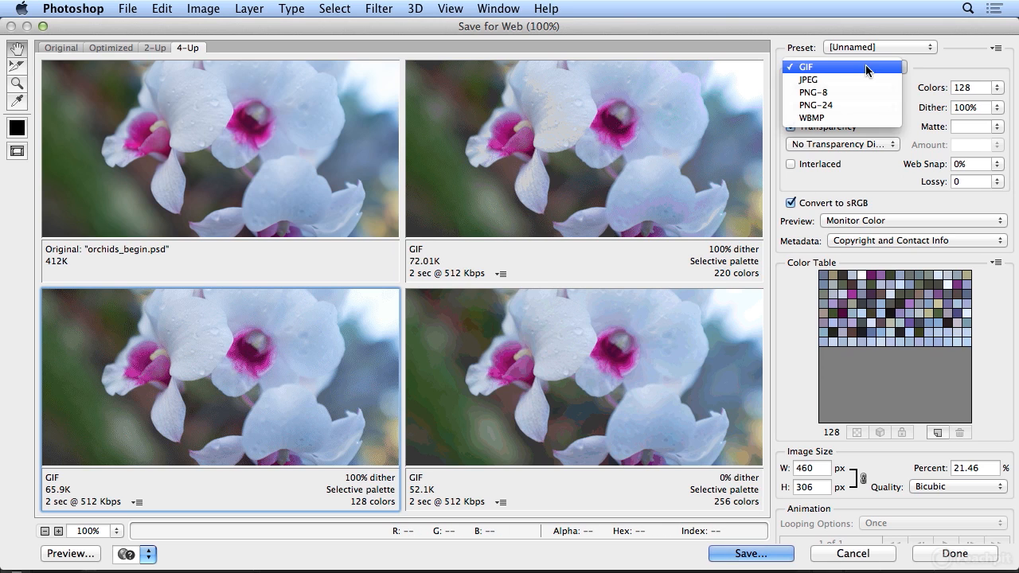
left_click(836, 81)
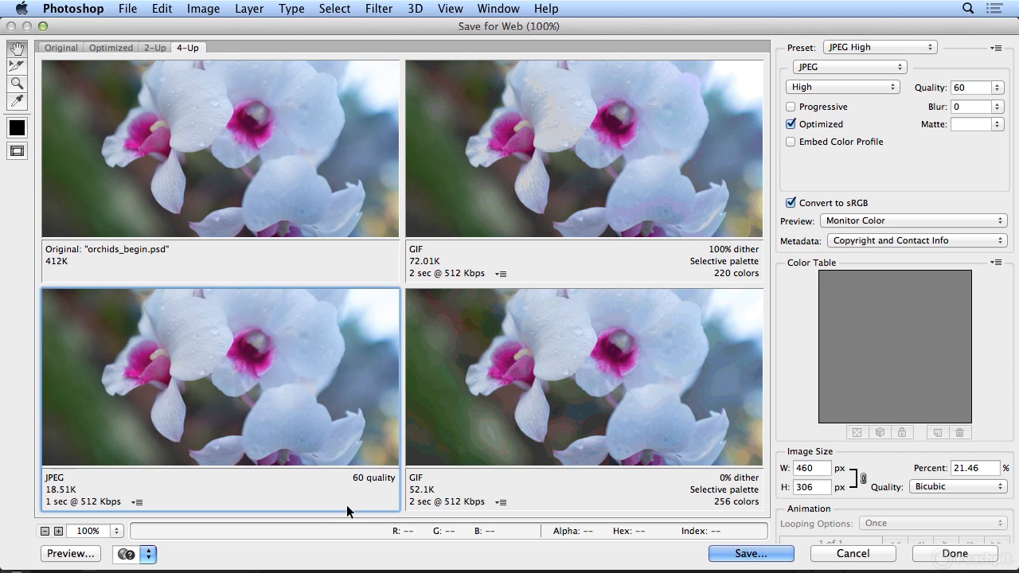
Change the undithered GIF preview to JPEG format with Low quality.
left_click(503, 422)
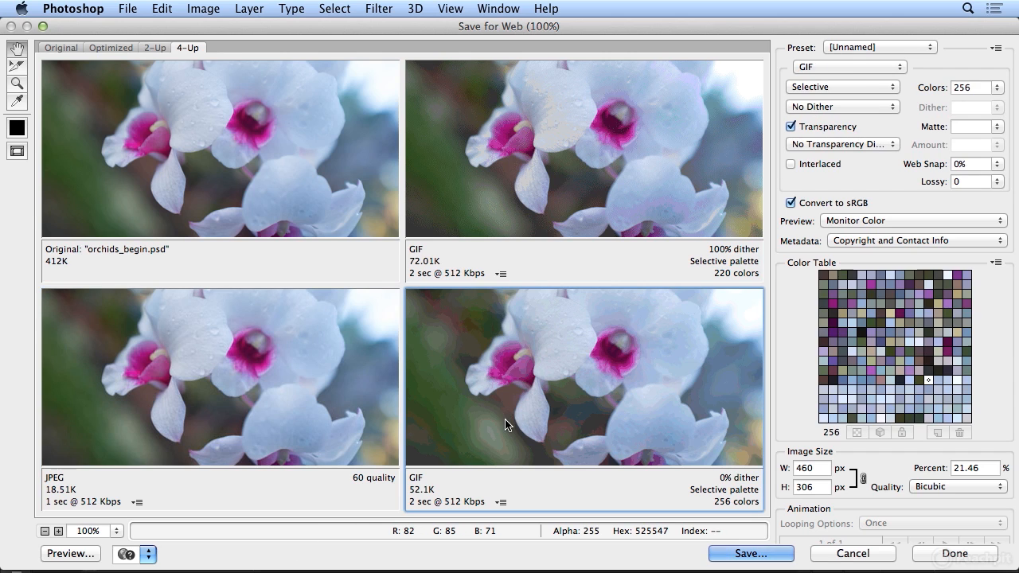
left_click(875, 67)
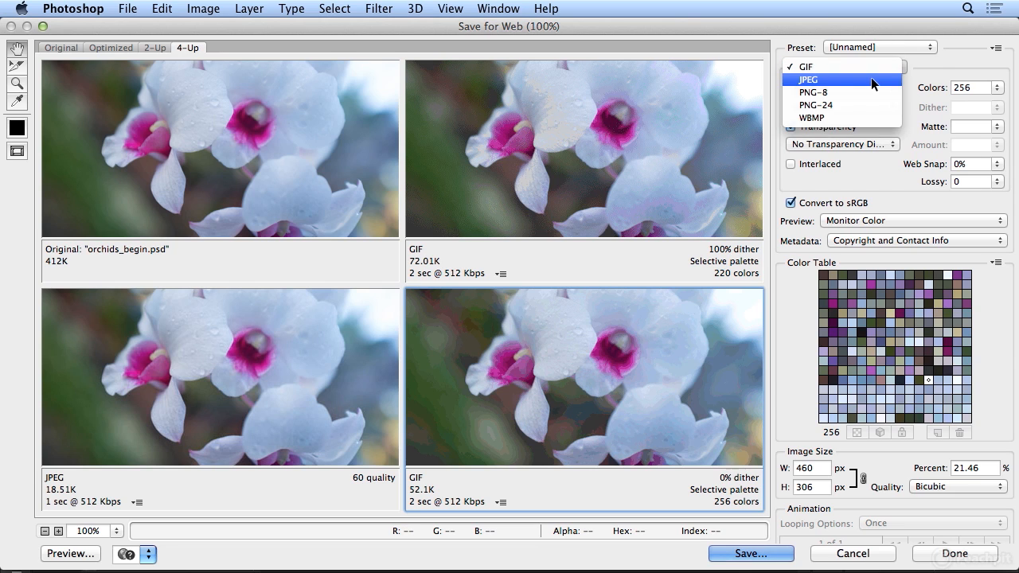
left_click(871, 77)
left_click(868, 82)
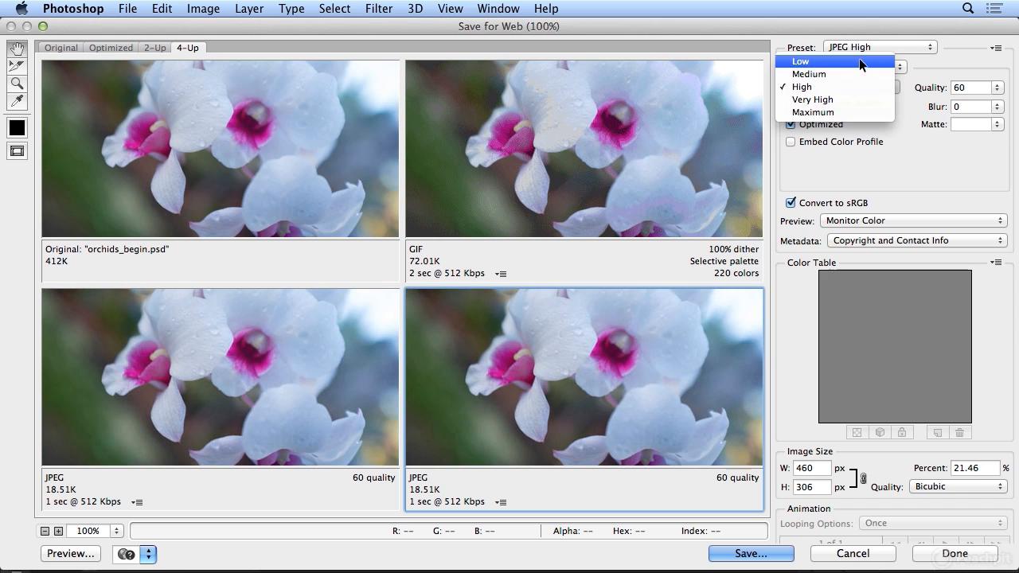
left_click(859, 58)
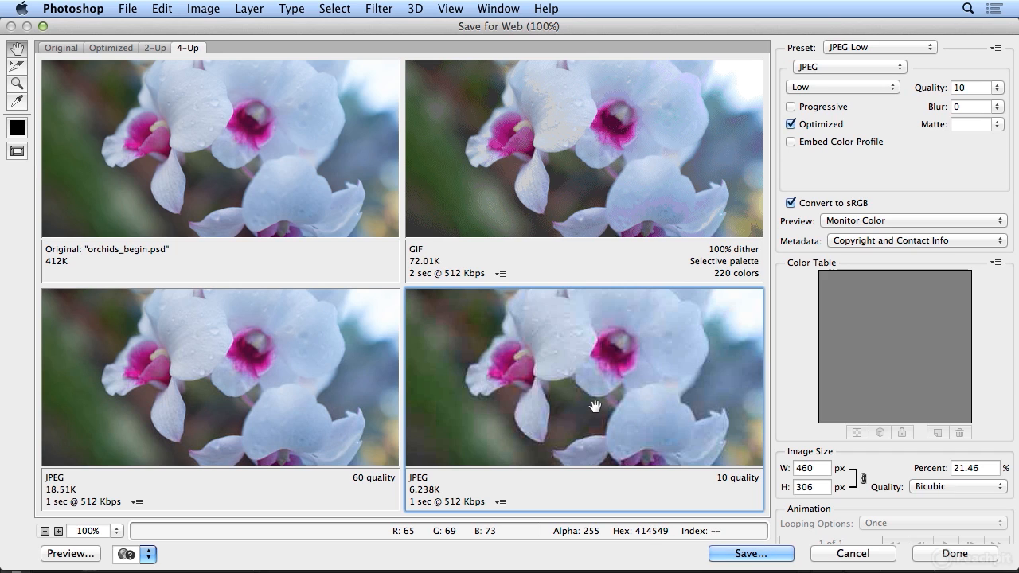
Try Medium quality on the Low quality JPEG preview, and set it to Maximum.
left_click(825, 81)
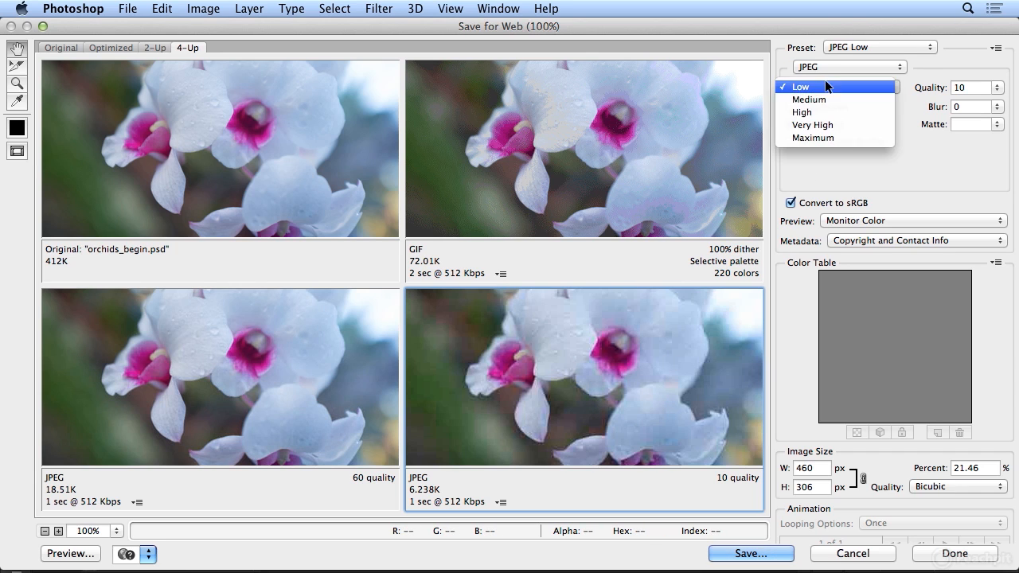
left_click(821, 96)
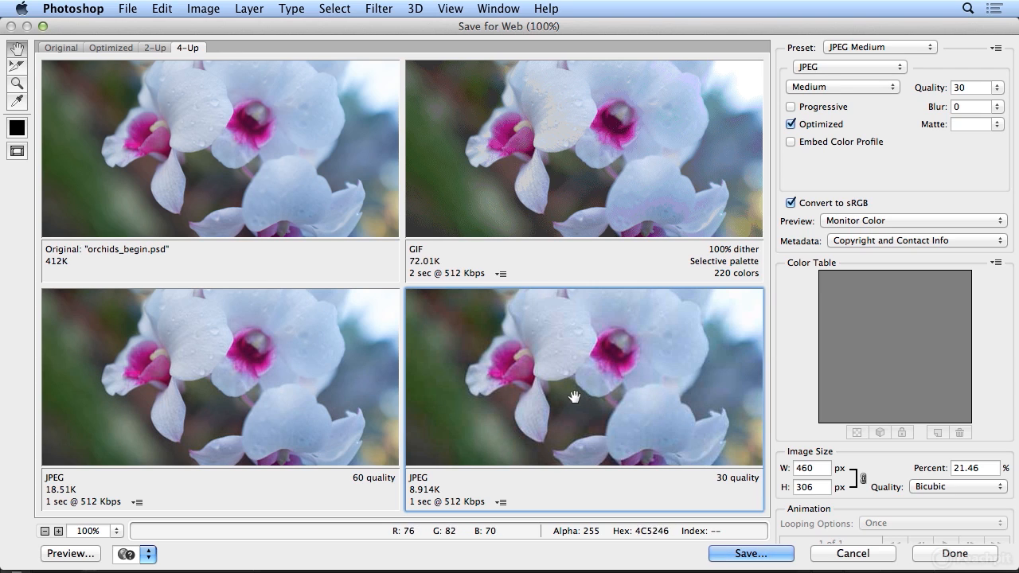
left_click(843, 86)
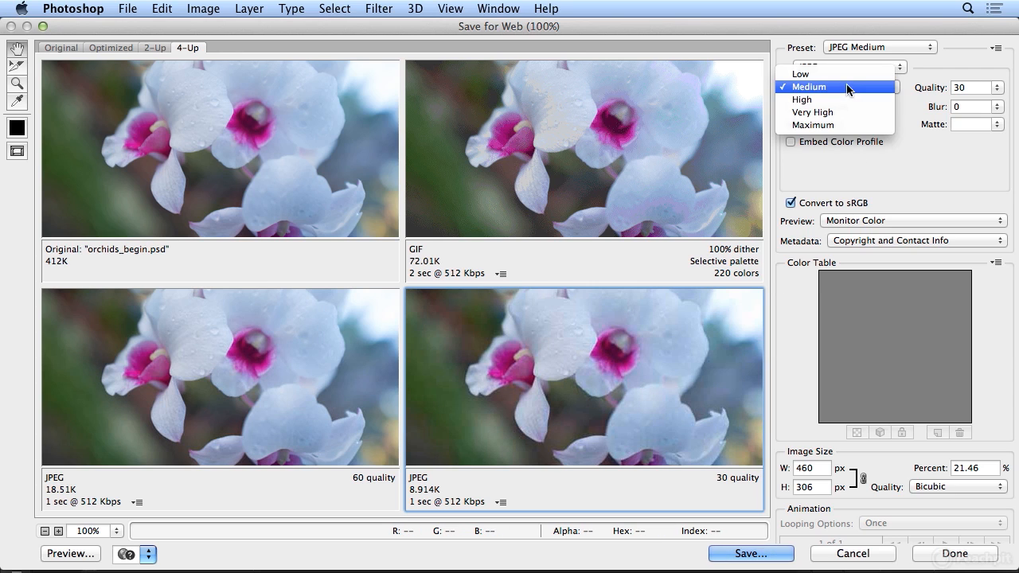
left_click(841, 125)
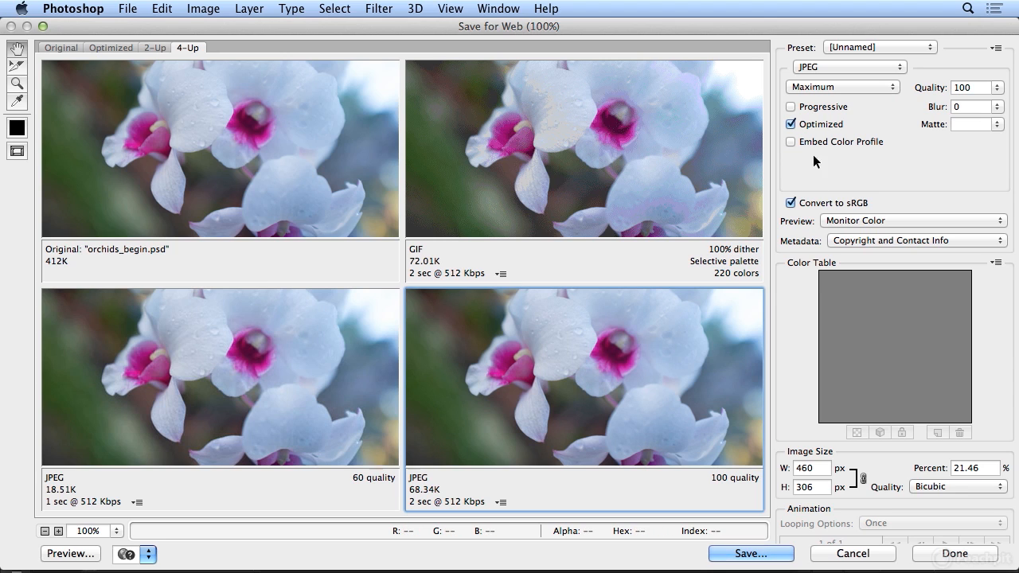
Compare the image detail and file sizes of the High and Maximum quality JPEG previews.
left_click(285, 340)
left_click(472, 357)
left_click(317, 356)
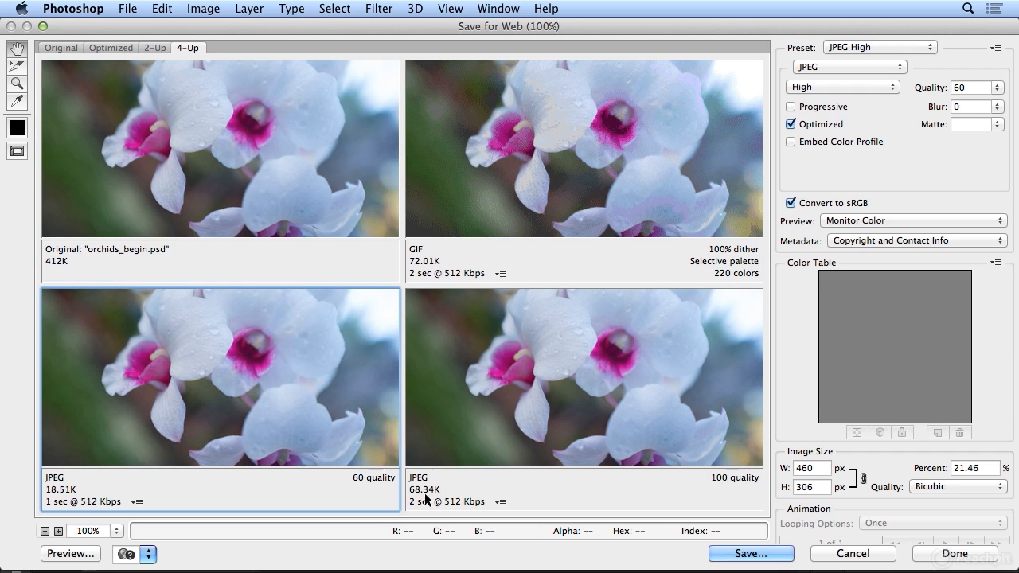
Try Medium quality on the Maximum quality JPEG preview.
left_click(477, 421)
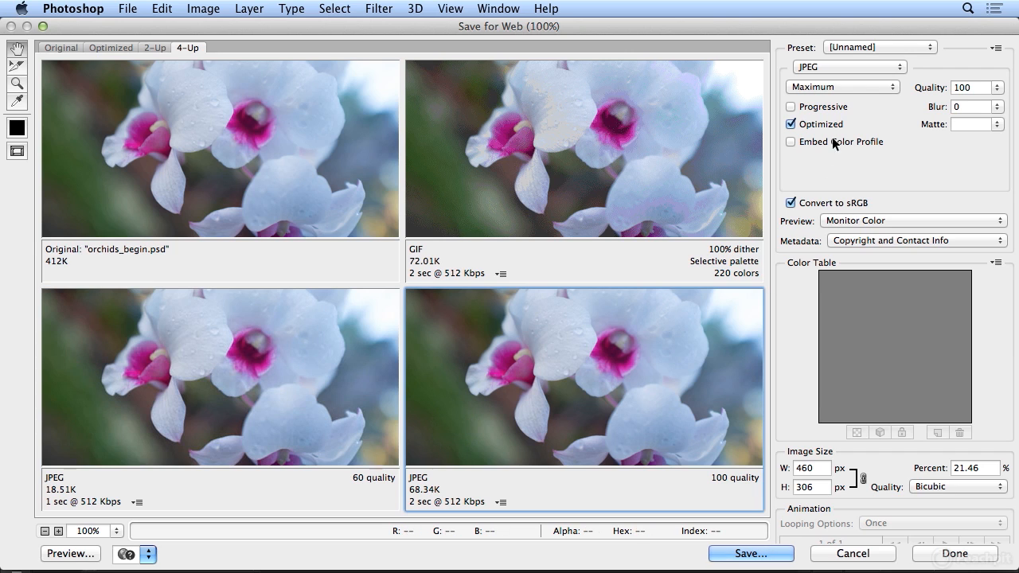
left_click(836, 88)
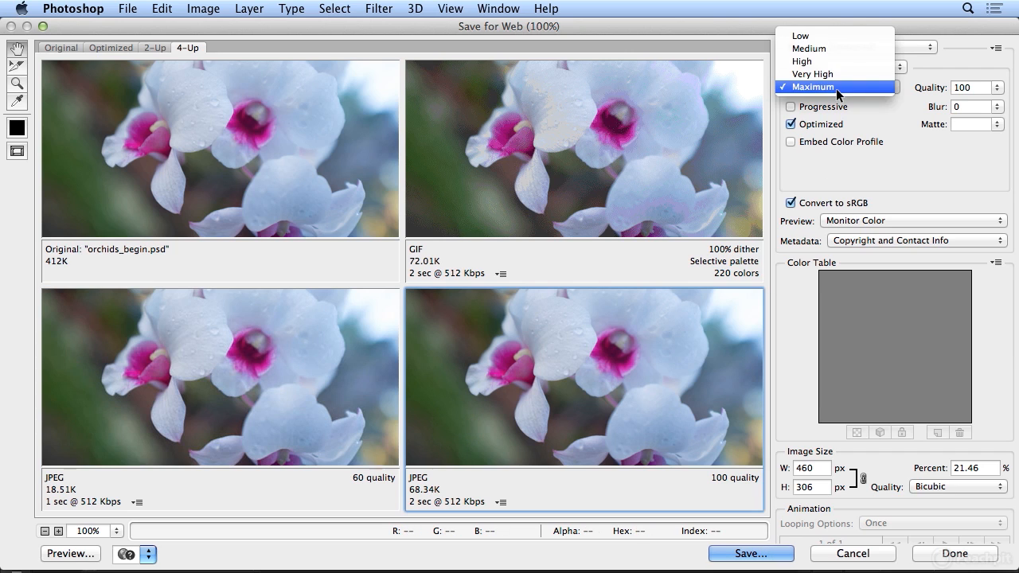
left_click(843, 48)
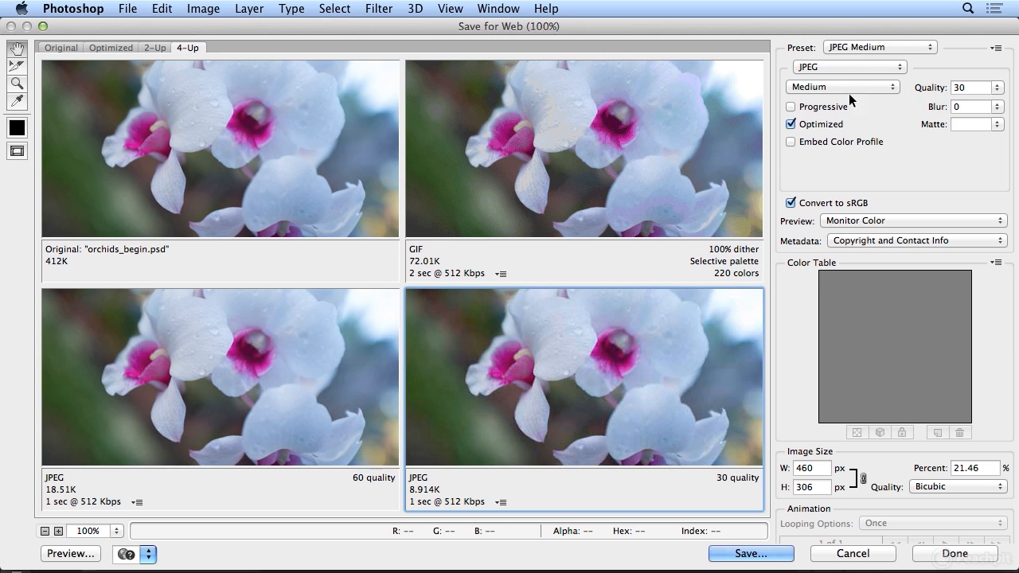
Try PNG-8 format without transparency on the Medium quality JPEG preview, and set it to PNG-24.
left_click(843, 67)
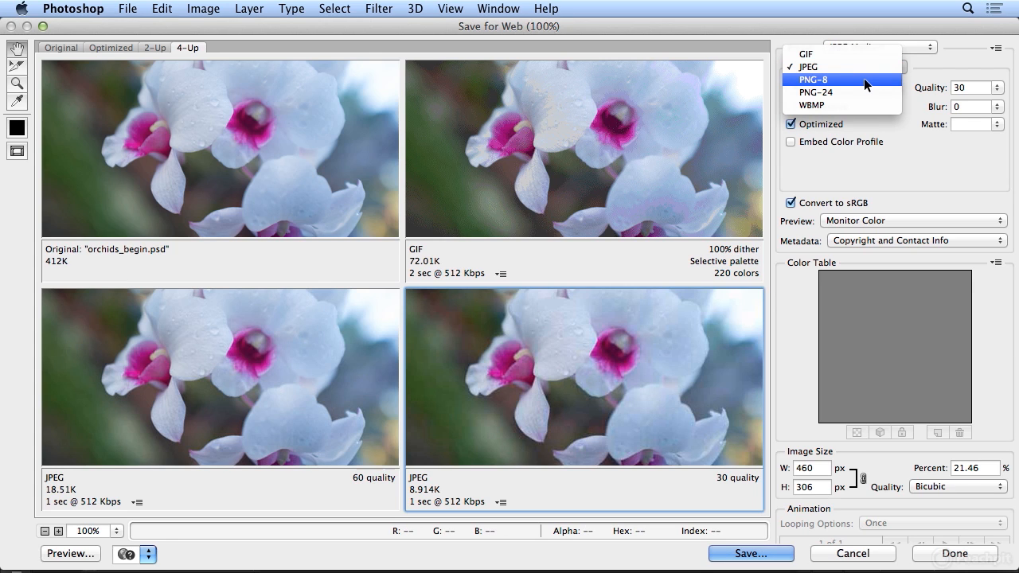
left_click(863, 78)
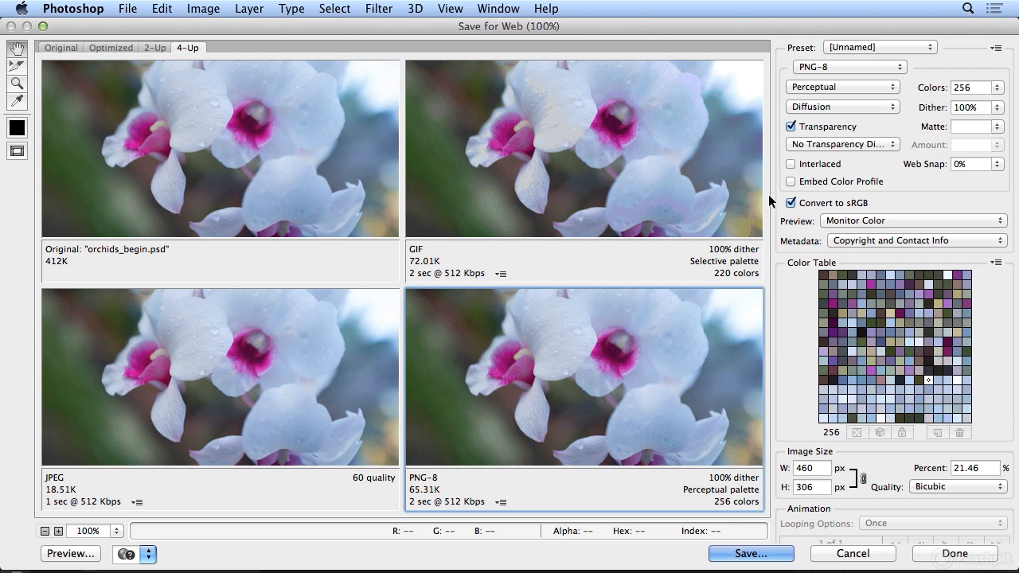
left_click(800, 132)
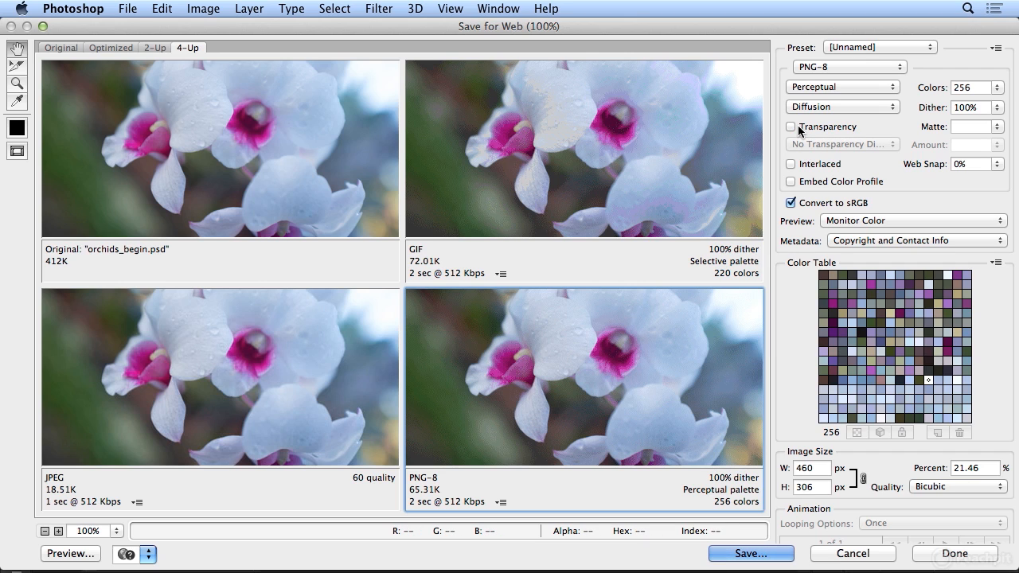
left_click(850, 67)
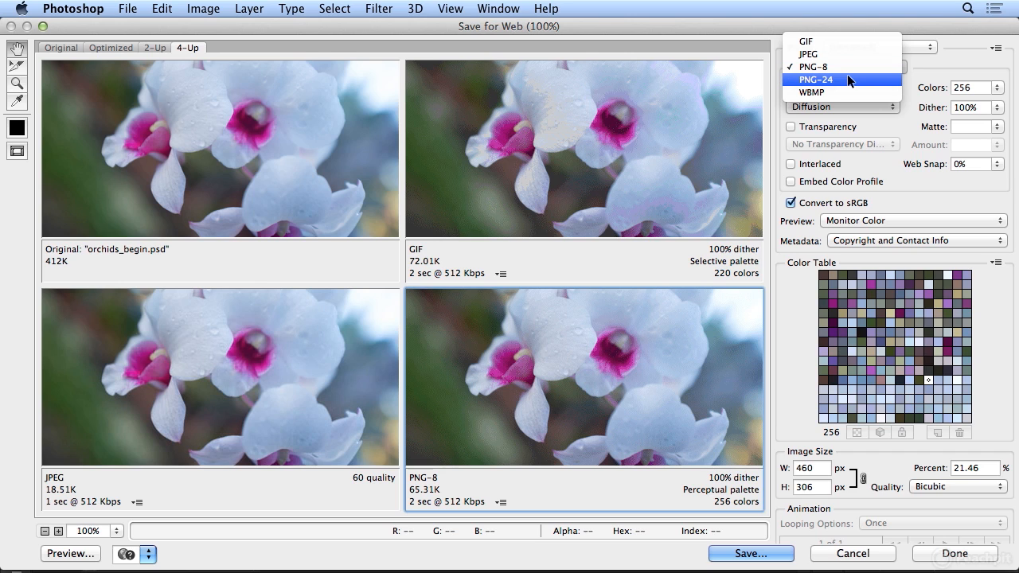
left_click(848, 78)
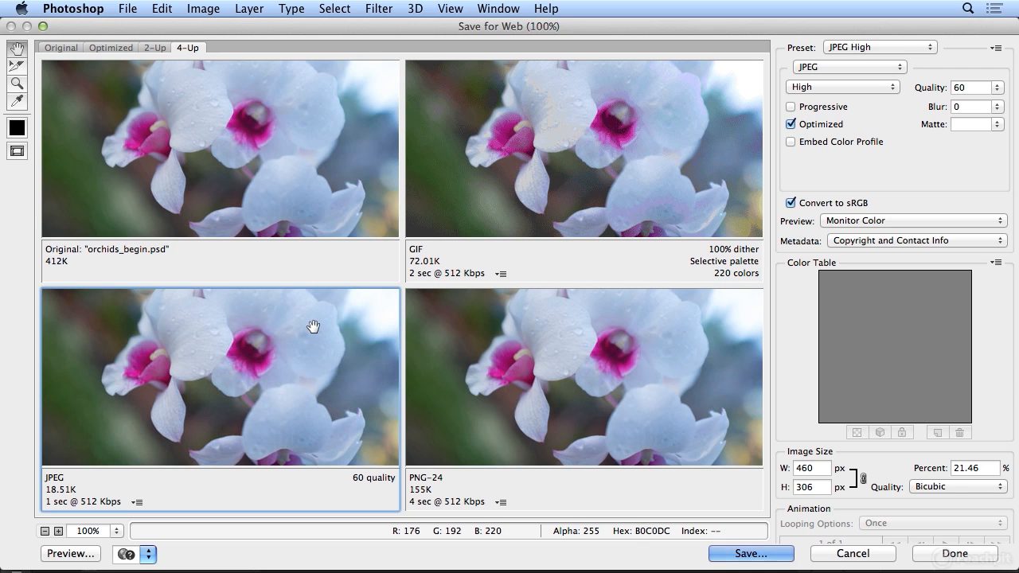
Start saving the High quality JPEG version with HTML and Images as the output format.
left_click(770, 558)
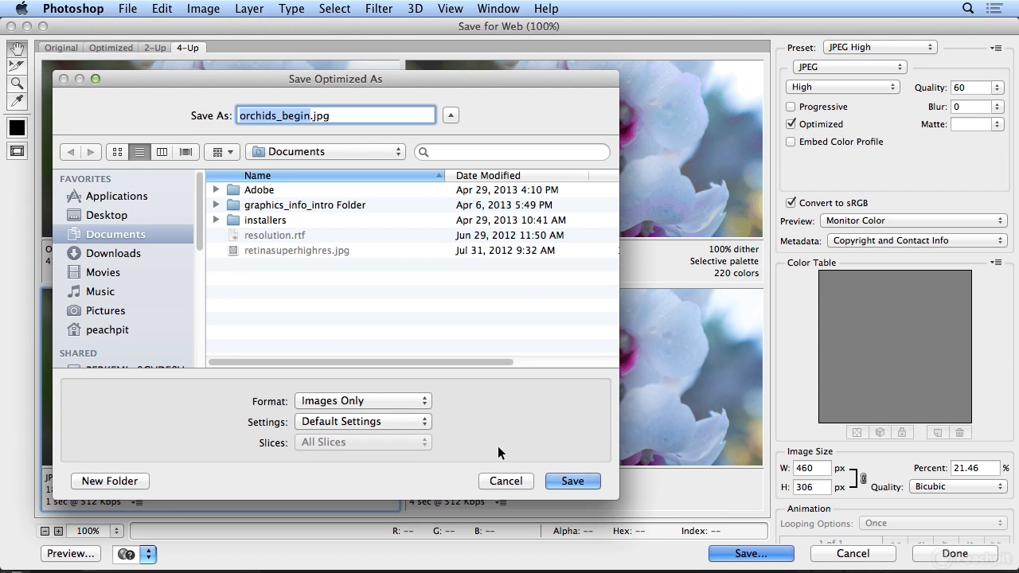
left_click(355, 407)
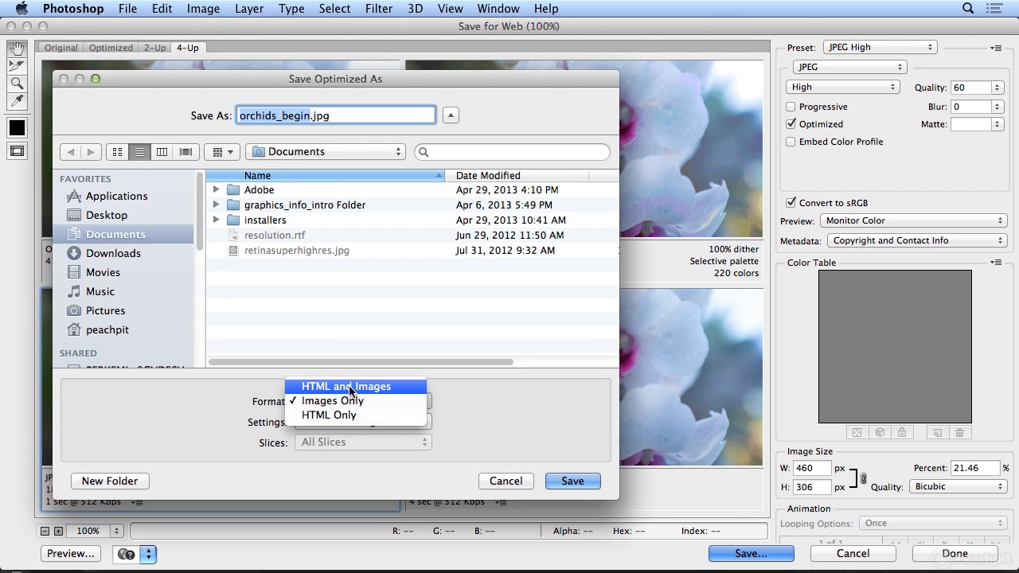
left_click(350, 389)
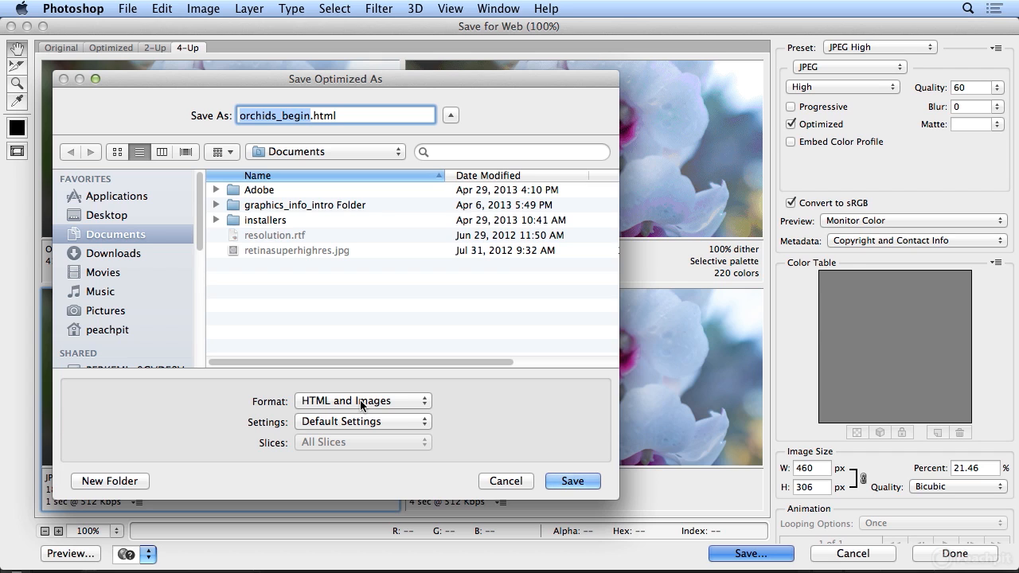
Choose the 10_output folder inside Project_Files on the Desktop as the save location.
key("super+shift+d")
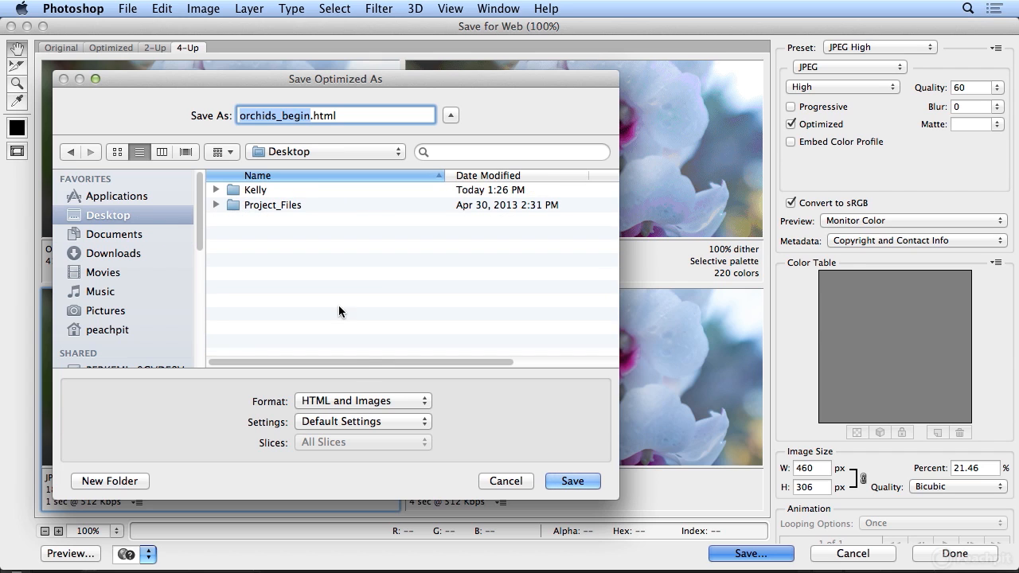
double_click(284, 204)
left_click(264, 326)
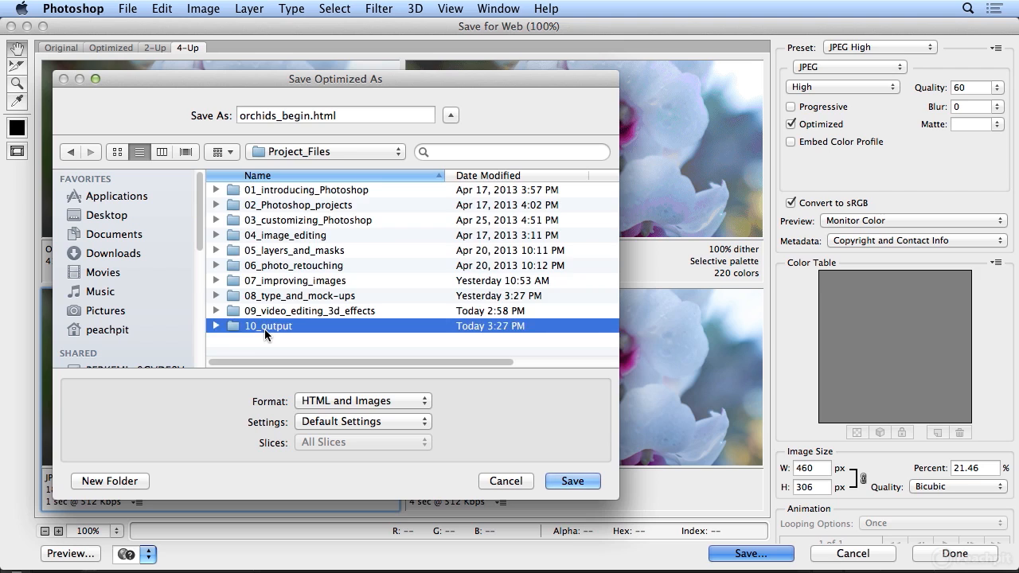
double_click(264, 328)
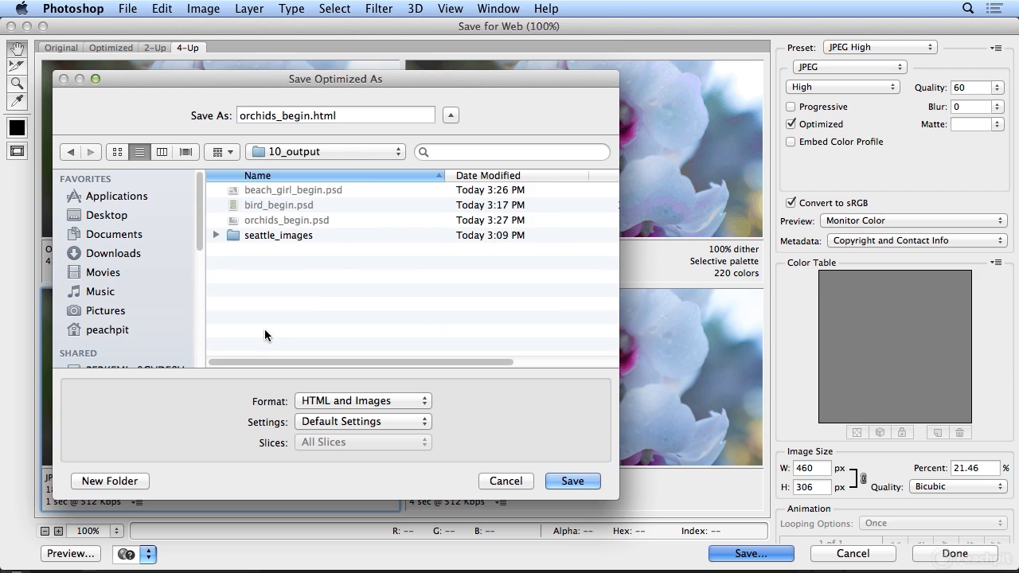
Name the web page orchids_end.html and save it with its image.
left_click(309, 117)
left_click_drag(309, 117, 285, 117)
type("ed")
left_click(584, 483)
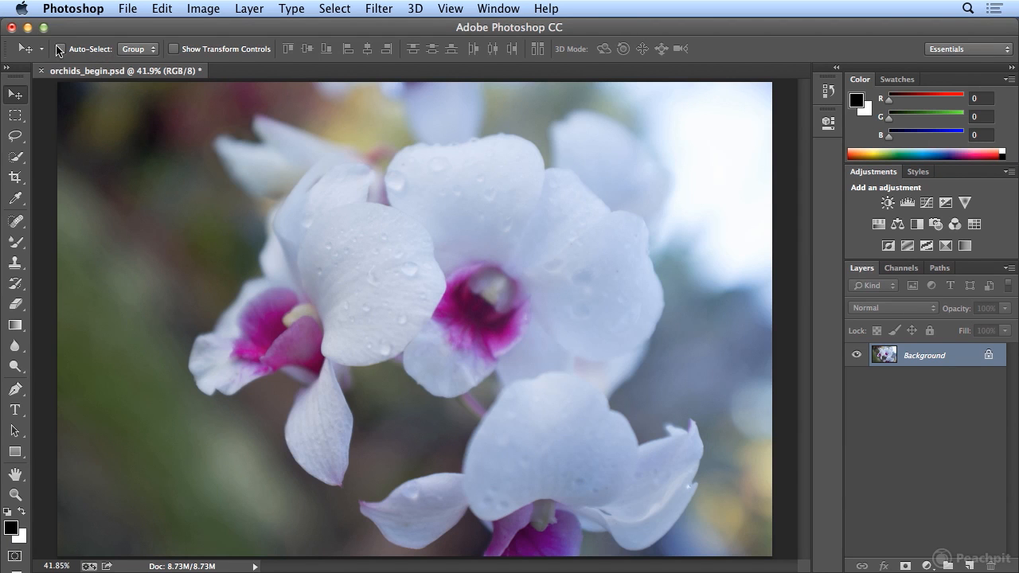
Minimize Photoshop and open orchids_end.html from the 10_output folder in Project_Files in the browser.
left_click(27, 28)
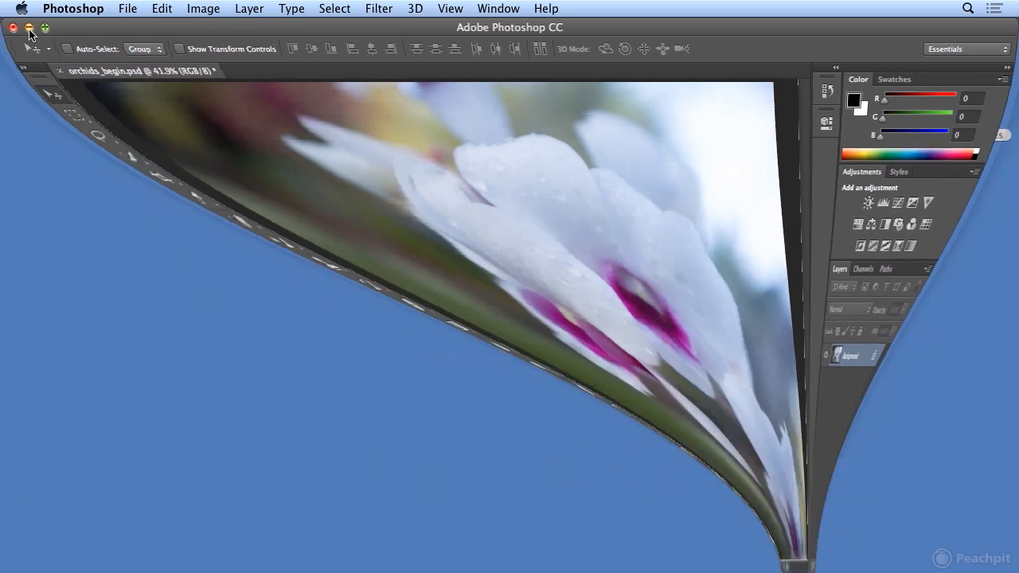
left_click(946, 114)
double_click(971, 111)
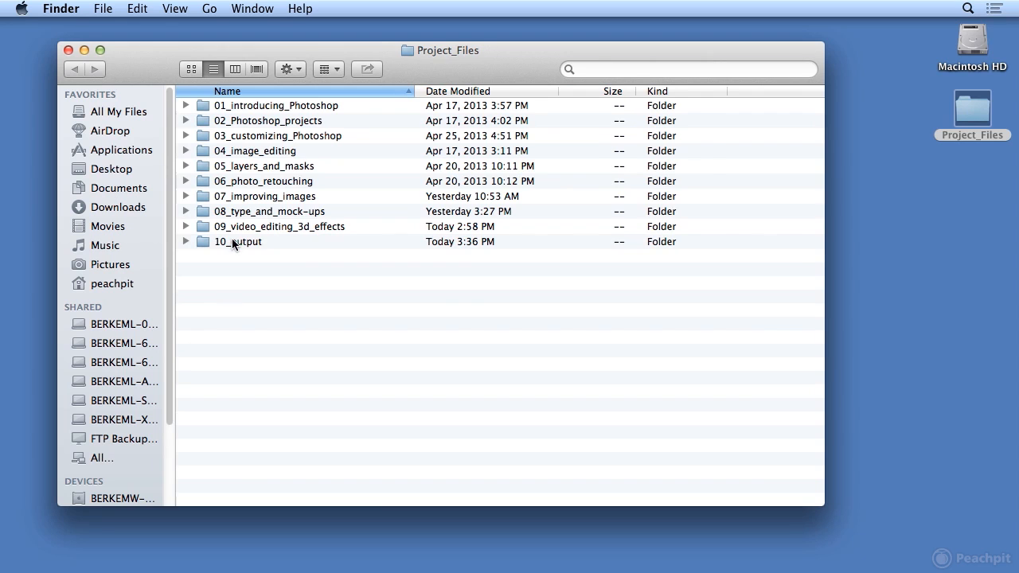
double_click(231, 240)
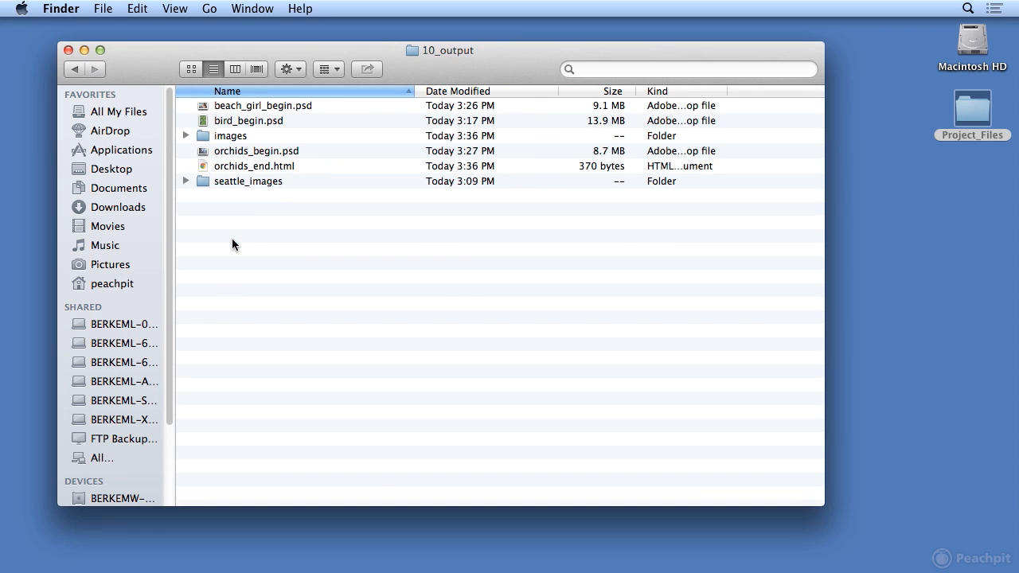
double_click(242, 169)
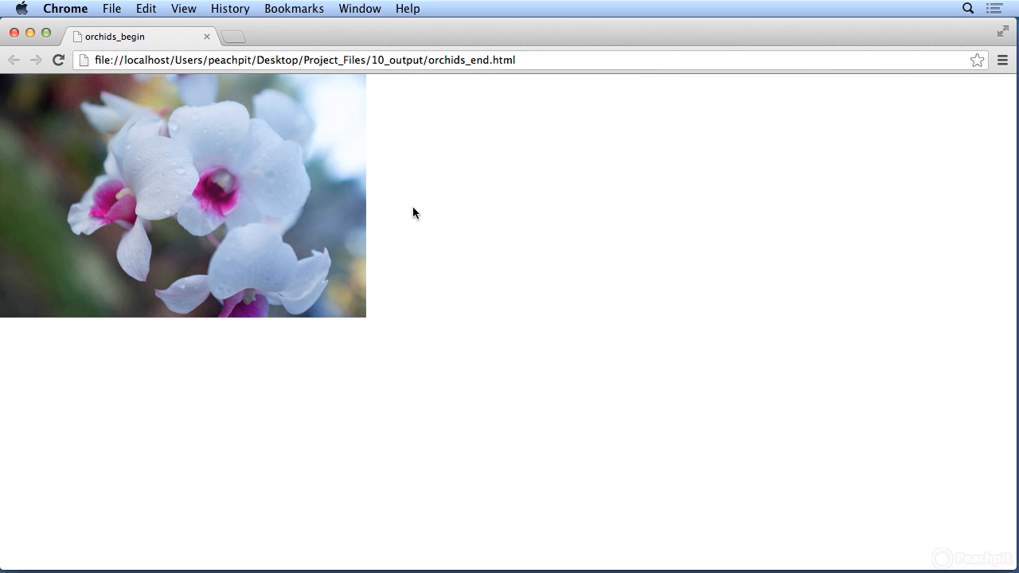
View the web page's source code, highlight its img tag line, and close the browser window.
left_click(187, 9)
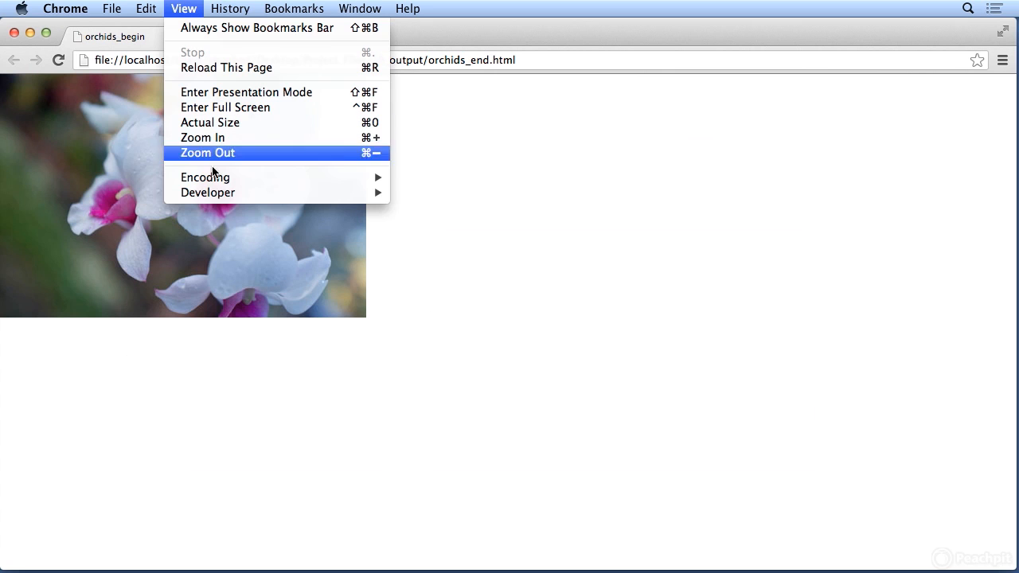
mouse_move(216, 192)
left_click(417, 195)
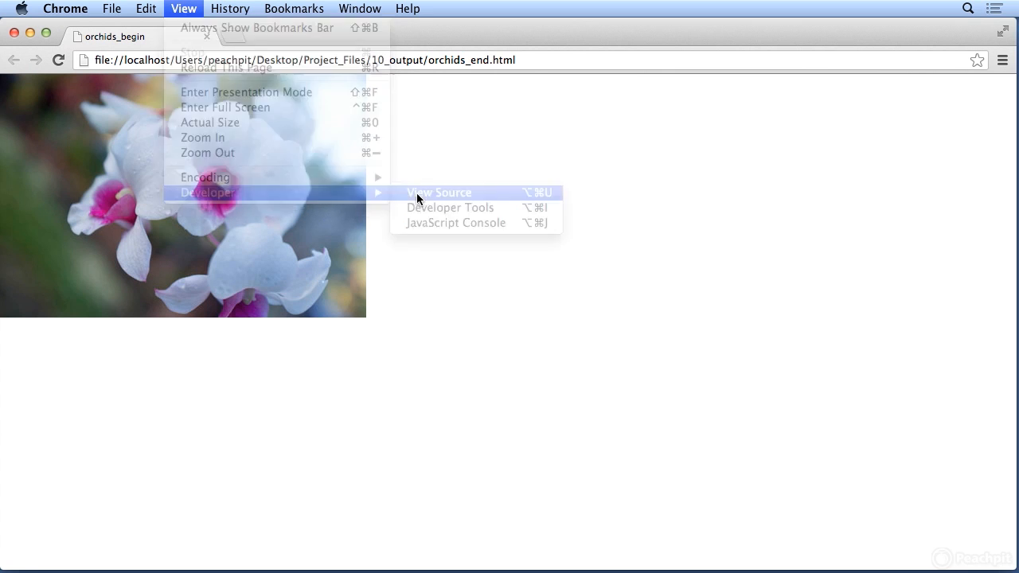
left_click_drag(30, 167, 454, 167)
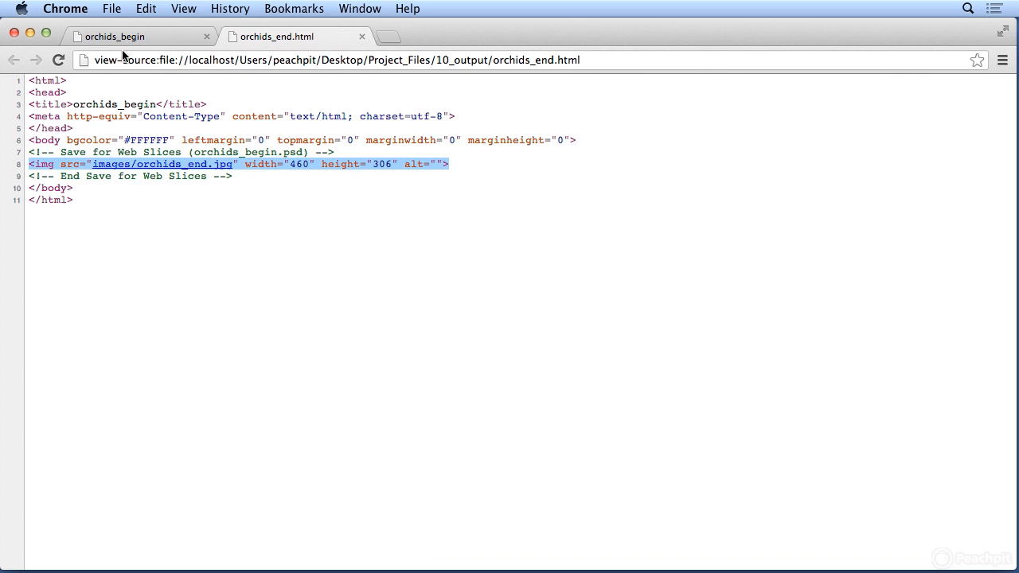
left_click(14, 34)
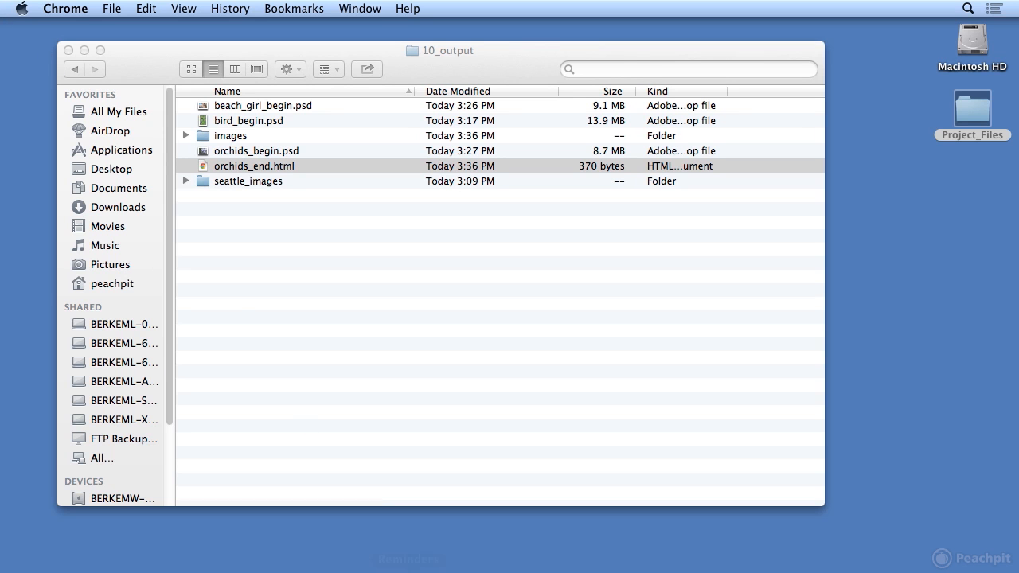
Switch back to Photoshop, open the orchid photo in Save for Web, and set the image width to 460 px.
left_click(665, 555)
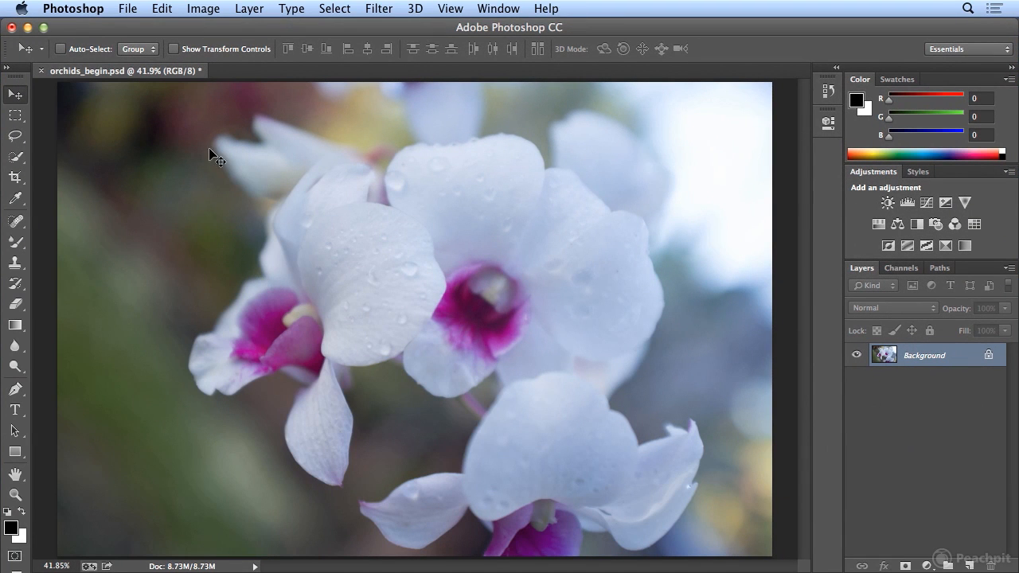
left_click(128, 9)
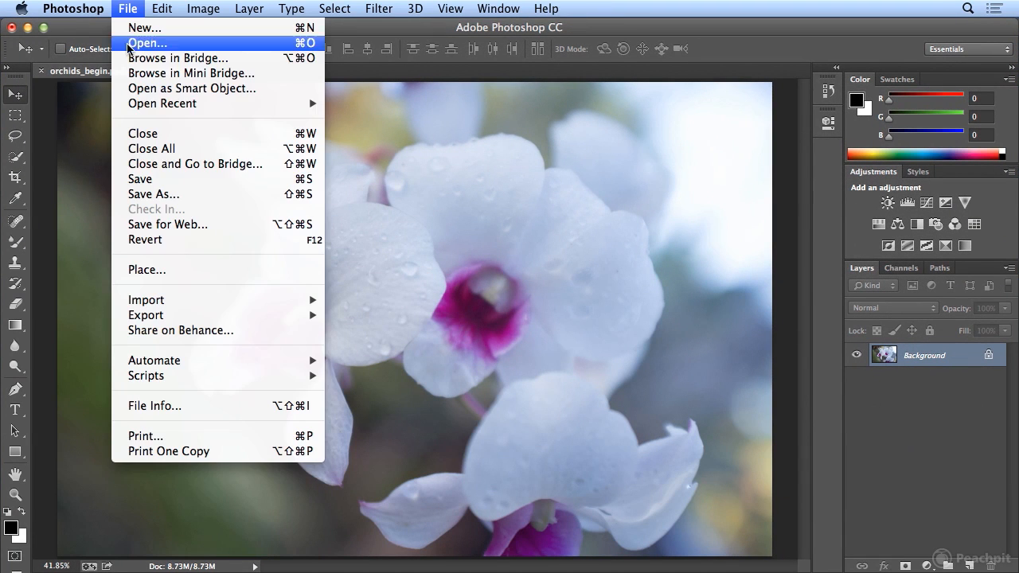
left_click(157, 225)
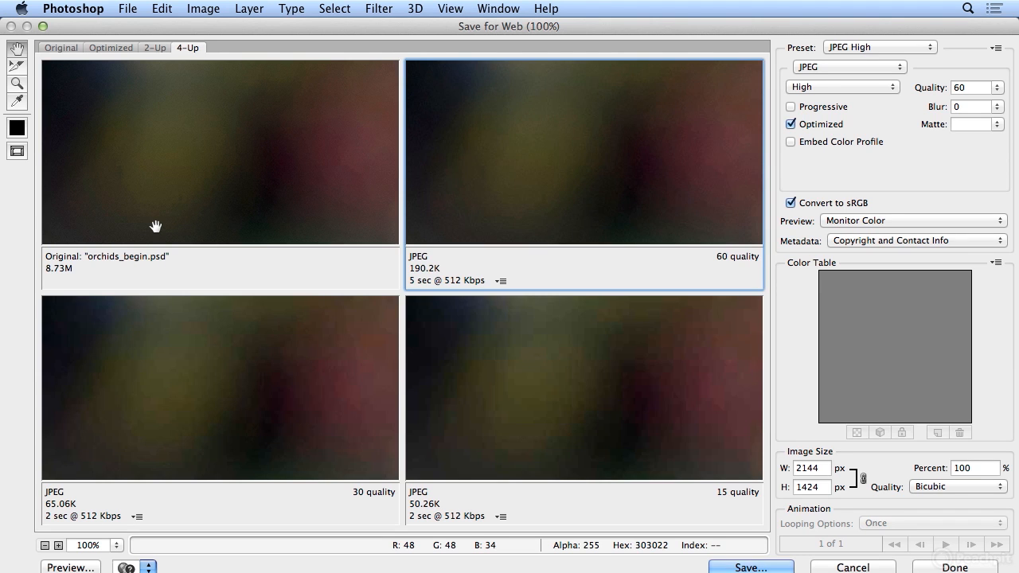
double_click(807, 468)
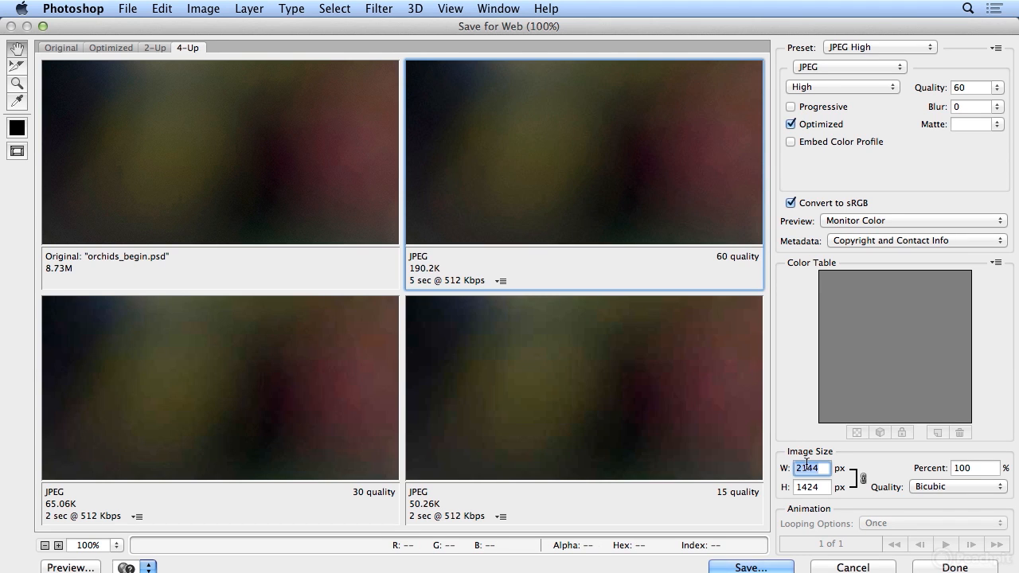
type("460")
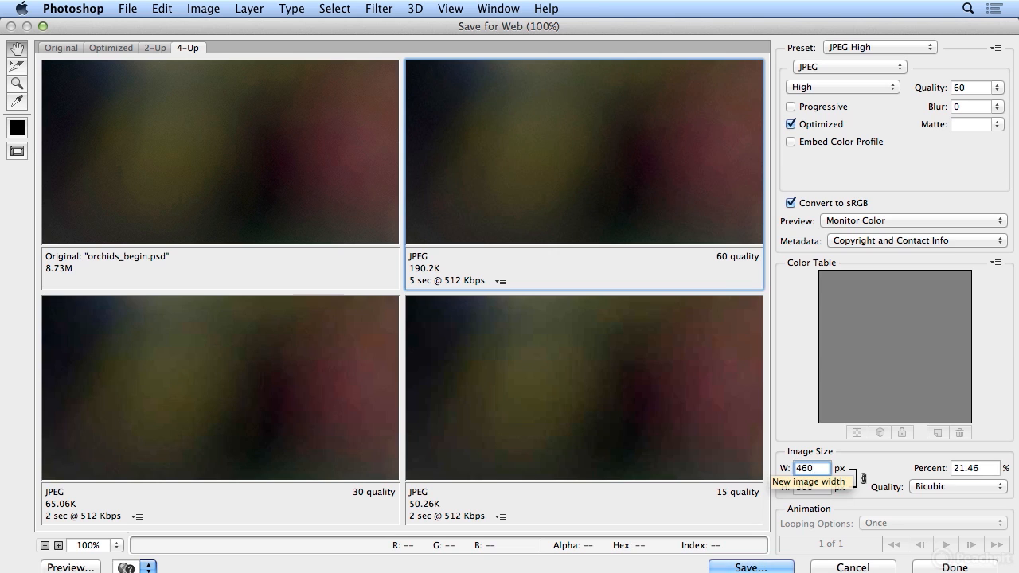
key("Tab")
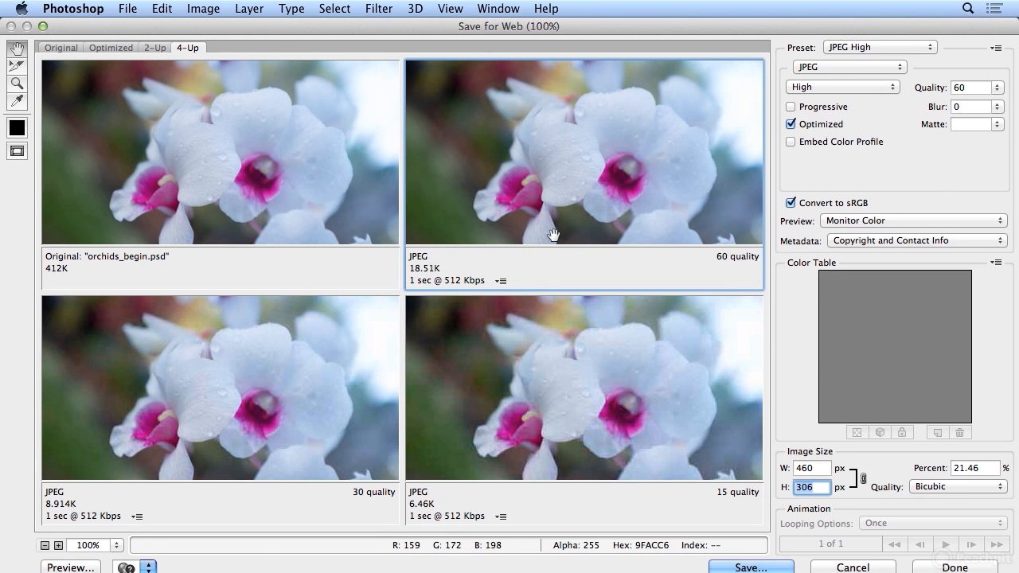
Change the Low quality JPEG preview to WBMP format.
left_click(547, 346)
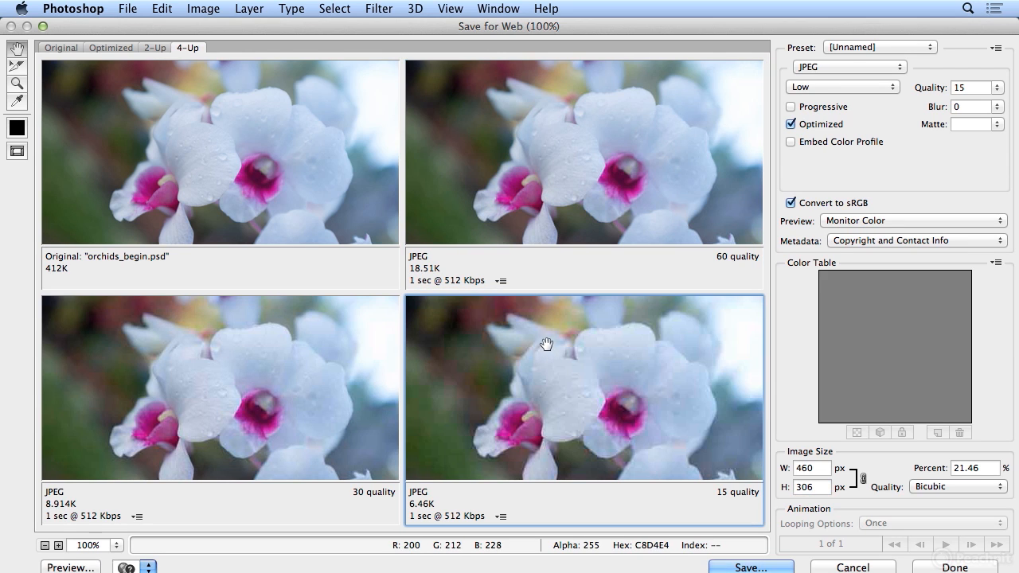
left_click(846, 66)
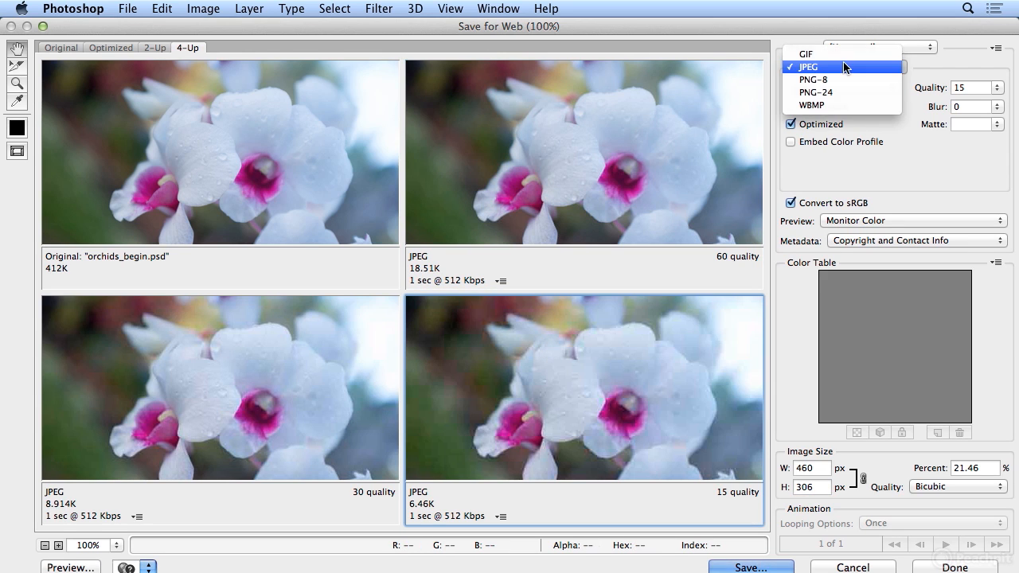
left_click(841, 107)
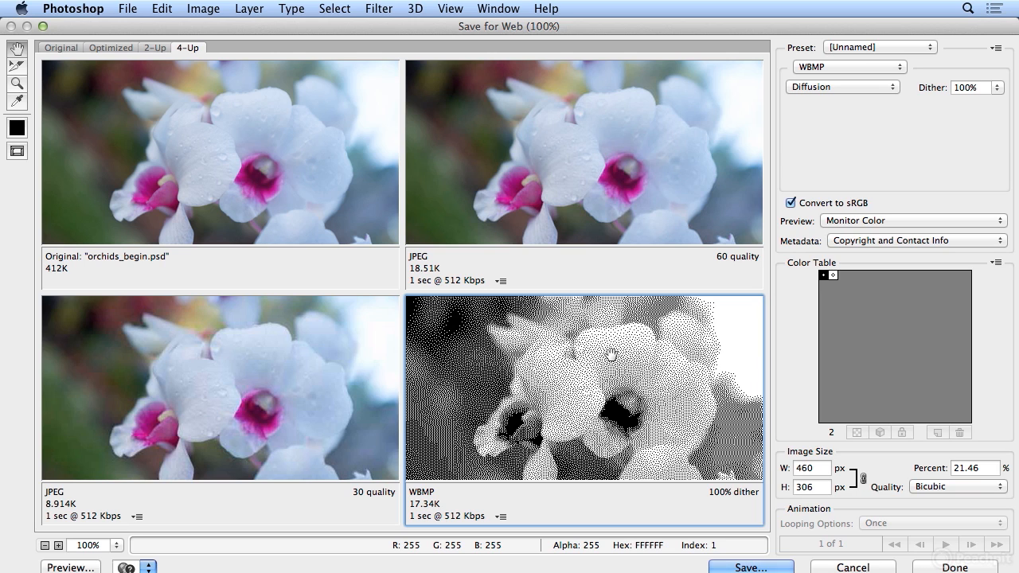
Start saving the High quality JPEG preview with Images Only as the output format.
left_click(658, 134)
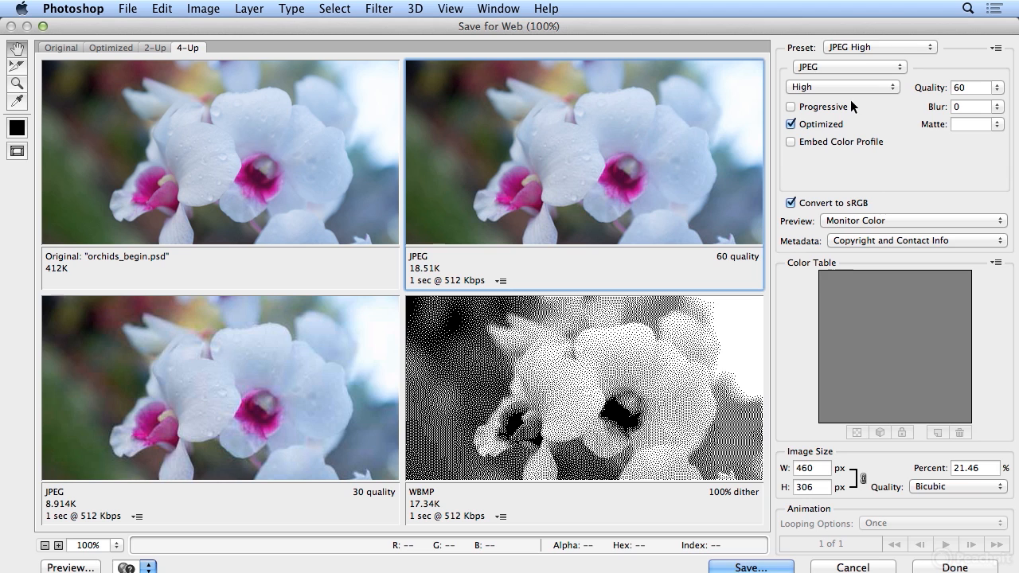
left_click(749, 565)
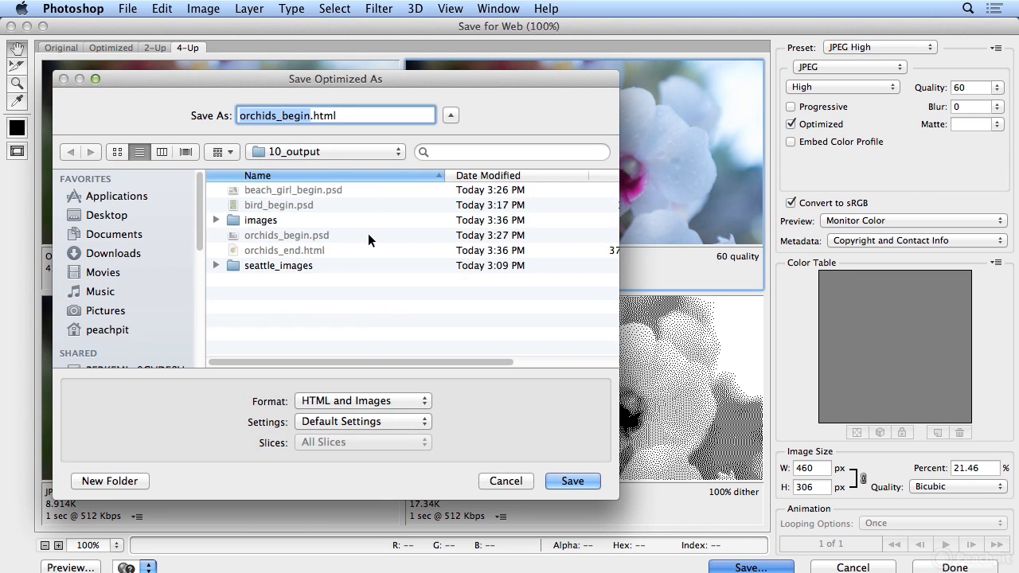
left_click(354, 401)
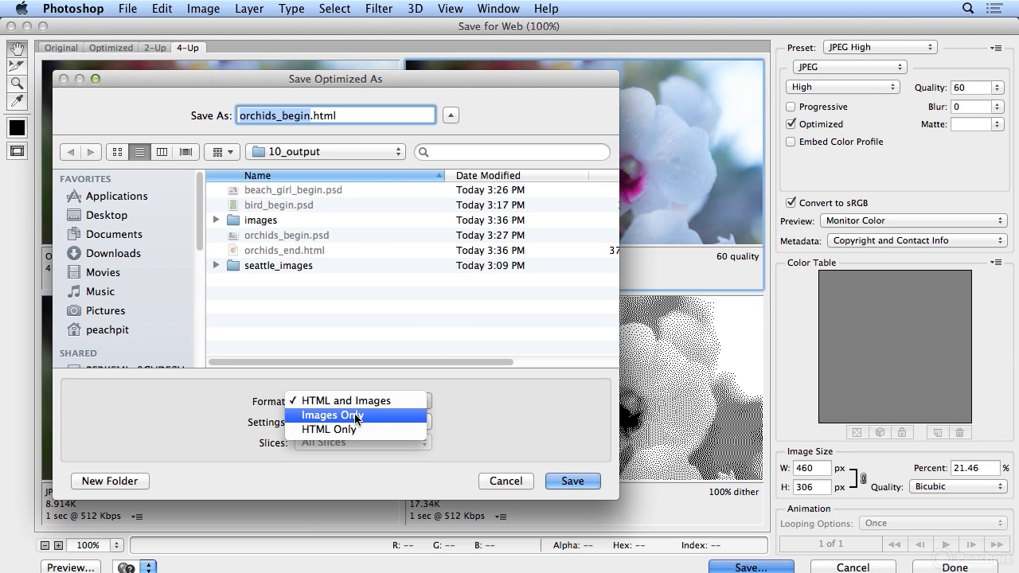
left_click(356, 416)
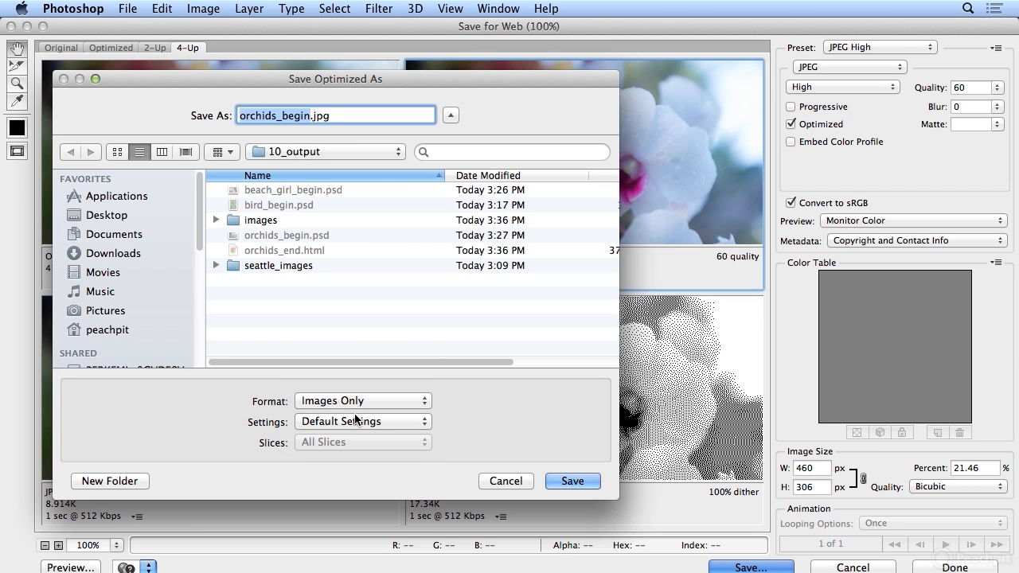
Name the image orchids_end.jpg and save it in the 10_output folder.
left_click(310, 116)
double_click(282, 116)
left_click_drag(282, 116, 309, 116)
type("end")
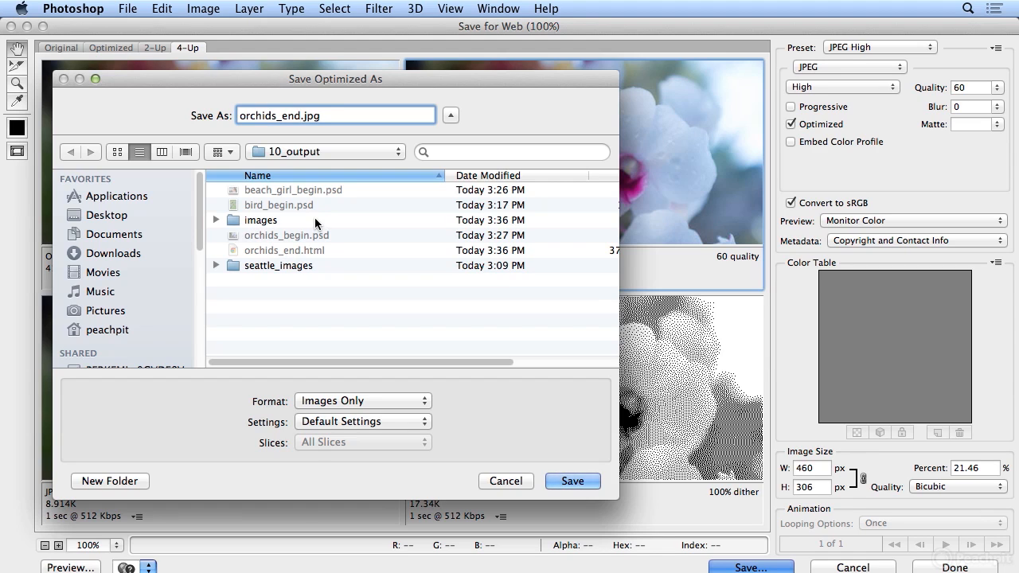
left_click(561, 480)
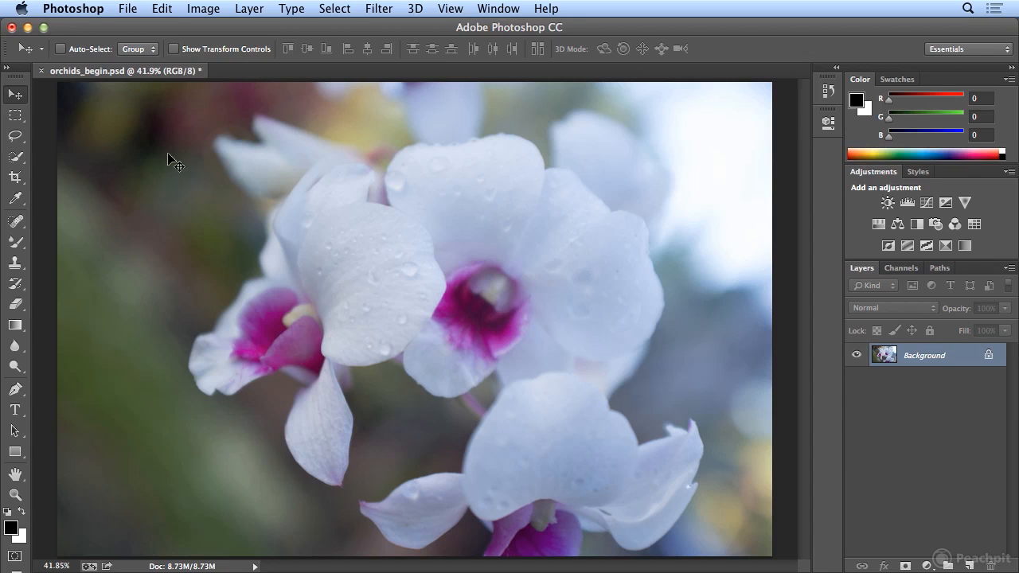
left_click(128, 9)
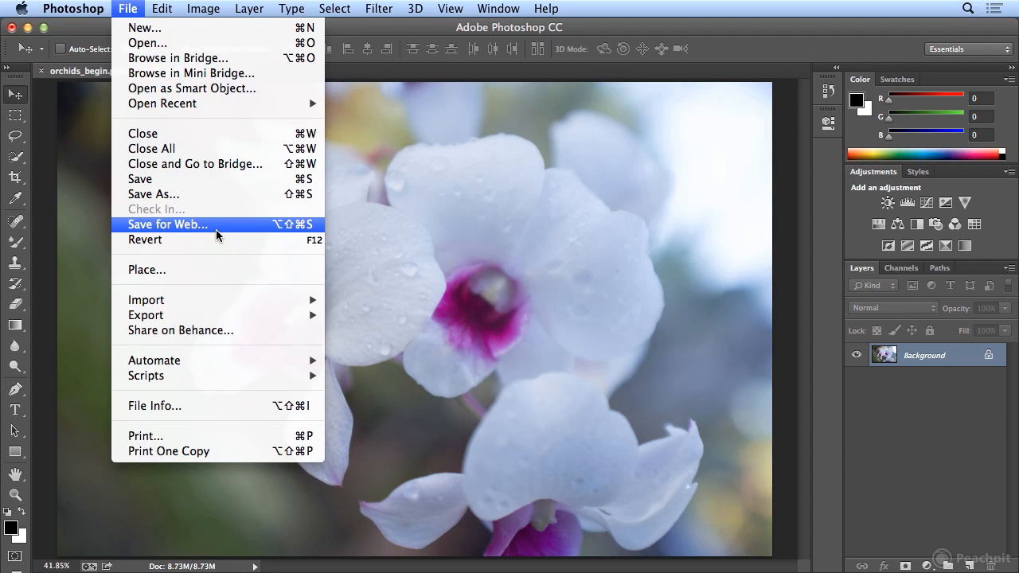
left_click(132, 11)
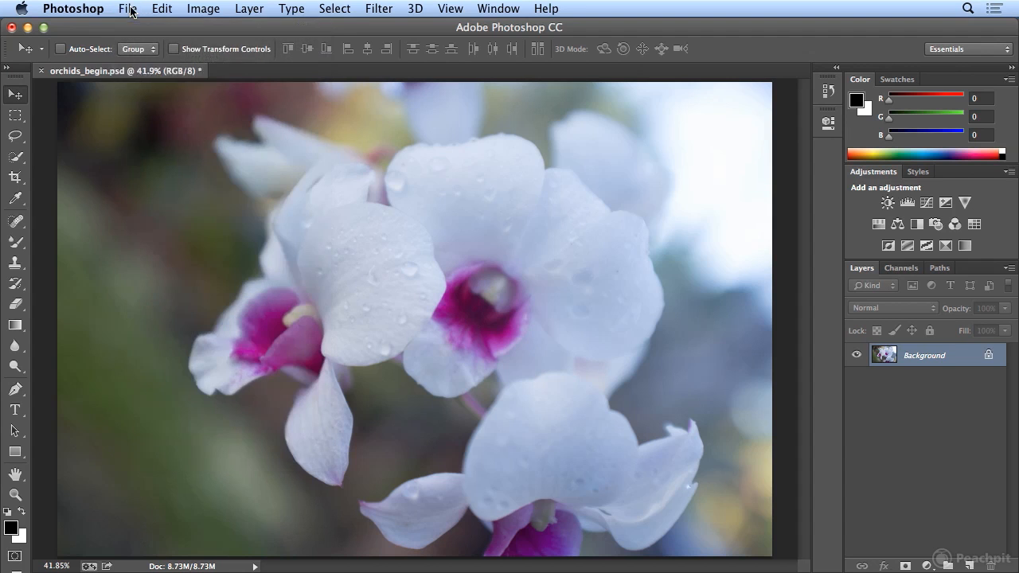